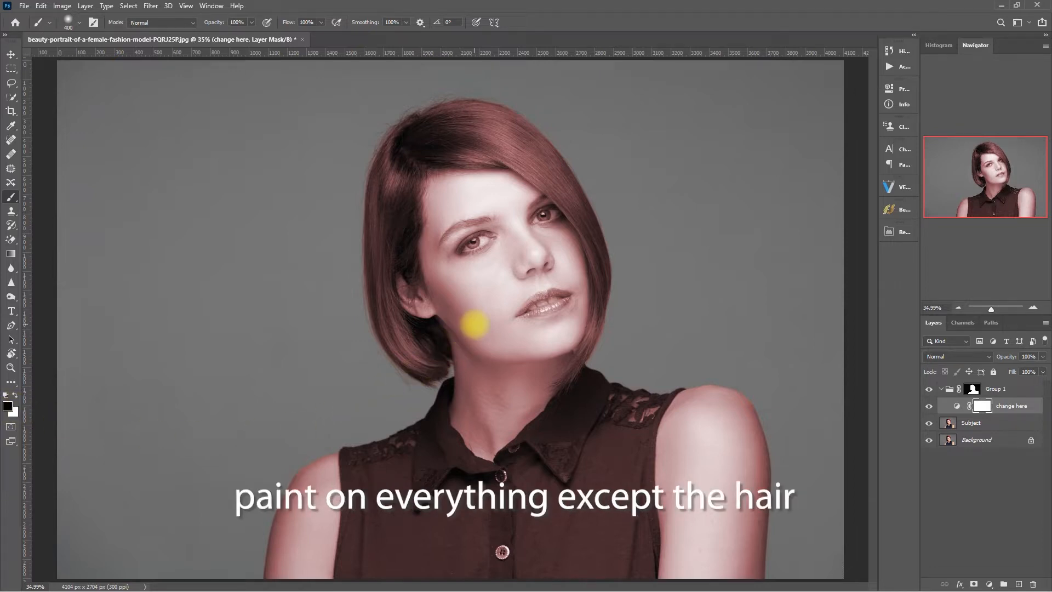
# Paint black on the 'change here' mask to remove the tint from the cheek.
pyautogui.press('[')
pyautogui.press('[')
pyautogui.press('[')
pyautogui.press('[')
pyautogui.moveTo(479, 278)
pyautogui.mouseDown()
pyautogui.moveTo(492, 319)
pyautogui.moveTo(483, 262)
pyautogui.moveTo(490, 297)
pyautogui.moveTo(466, 280)
pyautogui.moveTo(450, 208)
pyautogui.moveTo(472, 340)
pyautogui.moveTo(542, 343)
pyautogui.moveTo(524, 211)
pyautogui.moveTo(436, 186)
pyautogui.moveTo(525, 186)
pyautogui.moveTo(566, 231)
pyautogui.moveTo(553, 351)
pyautogui.moveTo(432, 193)
pyautogui.moveTo(466, 335)
pyautogui.moveTo(413, 297)
pyautogui.moveTo(438, 304)
pyautogui.moveTo(455, 417)
pyautogui.moveTo(497, 417)
pyautogui.moveTo(485, 364)
pyautogui.moveTo(486, 569)
pyautogui.moveTo(380, 543)
pyautogui.moveTo(535, 346)
pyautogui.moveTo(553, 364)
pyautogui.moveTo(536, 486)
pyautogui.moveTo(621, 439)
pyautogui.moveTo(555, 413)
pyautogui.moveTo(571, 419)
pyautogui.moveTo(593, 383)
pyautogui.moveTo(607, 416)
pyautogui.moveTo(618, 391)
pyautogui.moveTo(664, 403)
pyautogui.mouseUp()
pyautogui.press('[')
pyautogui.press('[')
pyautogui.press('[')
pyautogui.press('[')
# Paint out the tint from both sides of the navy shirt and the left upper arm.
pyautogui.press('[')
pyautogui.press(']')
pyautogui.press(']')
pyautogui.press(']')
pyautogui.press(']')
pyautogui.press(']')
pyautogui.press(']')
pyautogui.press(']')
pyautogui.press(']')
pyautogui.moveTo(642, 508)
pyautogui.mouseDown()
pyautogui.moveTo(696, 400)
pyautogui.moveTo(758, 442)
pyautogui.moveTo(695, 564)
pyautogui.mouseUp()
pyautogui.press('[')
pyautogui.press('[')
pyautogui.press('[')
pyautogui.press('[')
pyautogui.press('[')
pyautogui.press('[')
pyautogui.press('[')
pyautogui.press('[')
pyautogui.moveTo(374, 484)
pyautogui.mouseDown()
pyautogui.moveTo(369, 573)
pyautogui.moveTo(366, 549)
pyautogui.moveTo(416, 573)
pyautogui.mouseUp()
pyautogui.press(']')
pyautogui.moveTo(437, 439); pyautogui.dragTo(442, 411)
pyautogui.press(']')
pyautogui.press(']')
pyautogui.press(']')
pyautogui.press(']')
pyautogui.press(']')
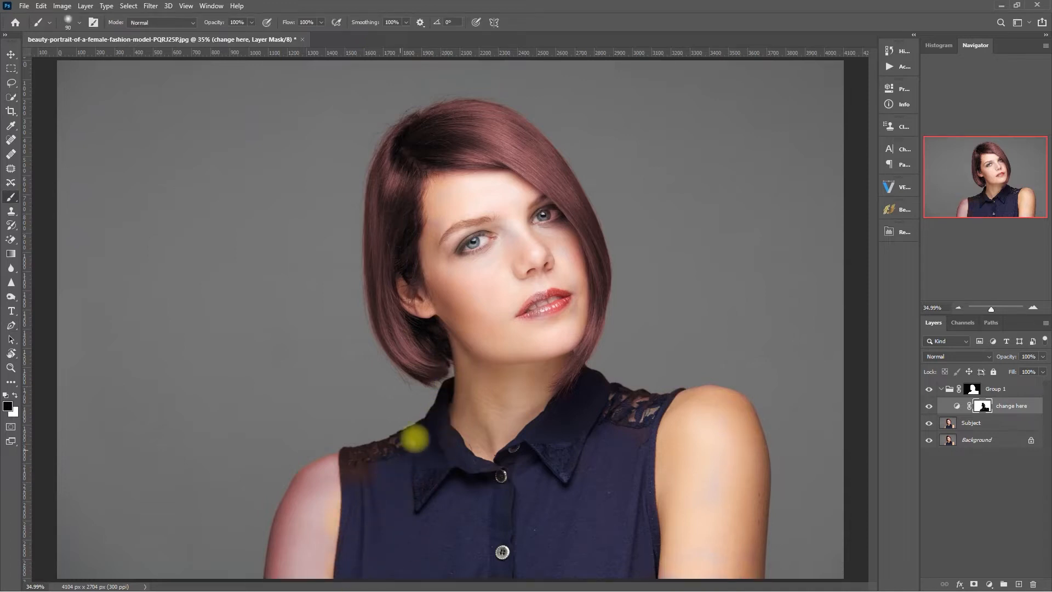
pyautogui.moveTo(293, 517); pyautogui.dragTo(264, 581)
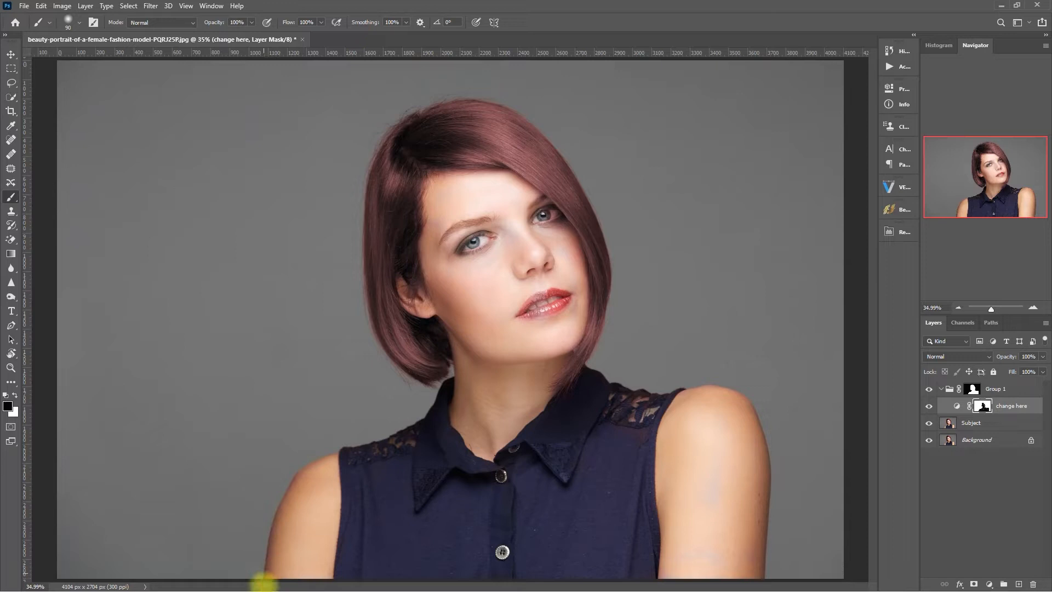
pyautogui.press('[')
pyautogui.press('[')
pyautogui.press('[')
pyautogui.press('[')
pyautogui.press('[')
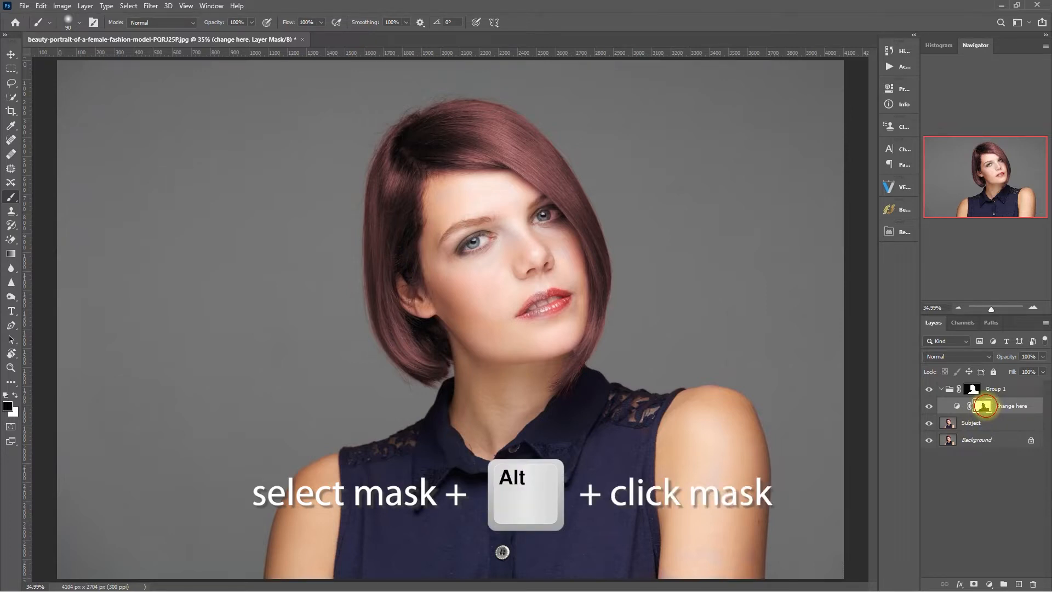
# View the 'change here' mask alone and paint black over gaps on the arm, shoulders and chest.
pyautogui.keyDown('alt'); pyautogui.click(984, 406); pyautogui.keyUp('alt')
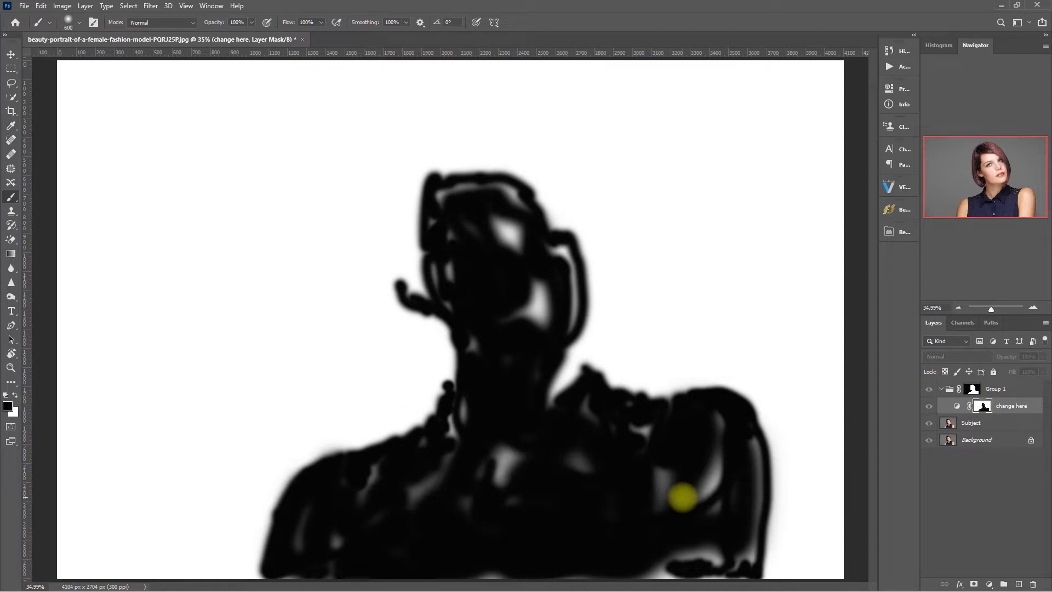
pyautogui.moveTo(686, 496)
pyautogui.mouseDown()
pyautogui.moveTo(695, 480)
pyautogui.moveTo(701, 501)
pyautogui.moveTo(711, 440)
pyautogui.mouseUp()
pyautogui.press('[')
pyautogui.press('[')
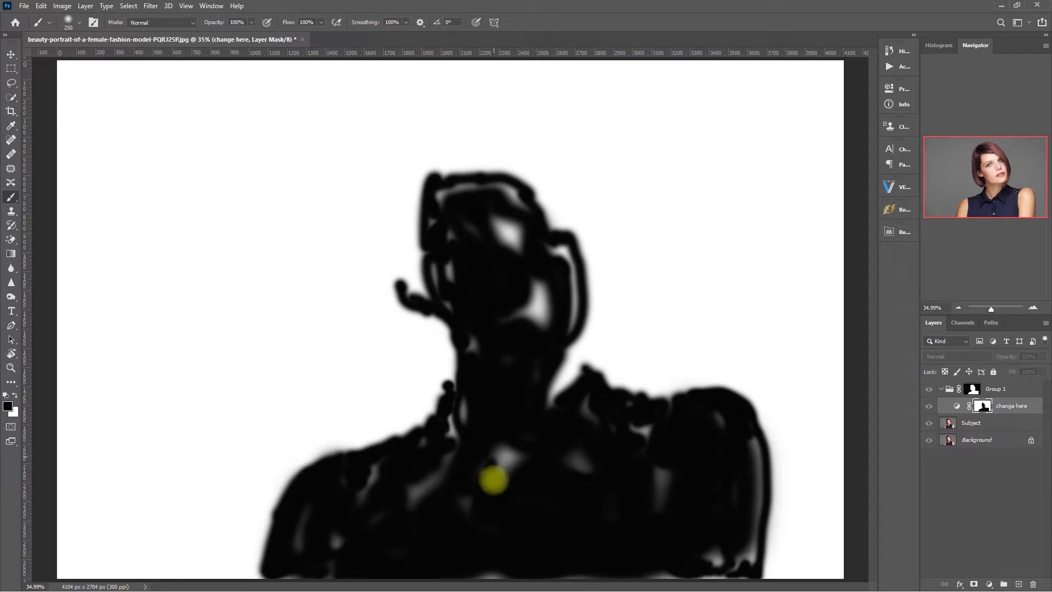
pyautogui.press('[')
pyautogui.press('[')
pyautogui.moveTo(338, 532)
pyautogui.mouseDown()
pyautogui.moveTo(418, 455)
pyautogui.moveTo(427, 479)
pyautogui.moveTo(482, 463)
pyautogui.moveTo(409, 457)
pyautogui.moveTo(474, 406)
pyautogui.moveTo(514, 504)
pyautogui.moveTo(648, 484)
pyautogui.mouseUp()
# Paint black over the white patches on the face and beside the hair, then return to the colour view.
pyautogui.press('[')
pyautogui.press('[')
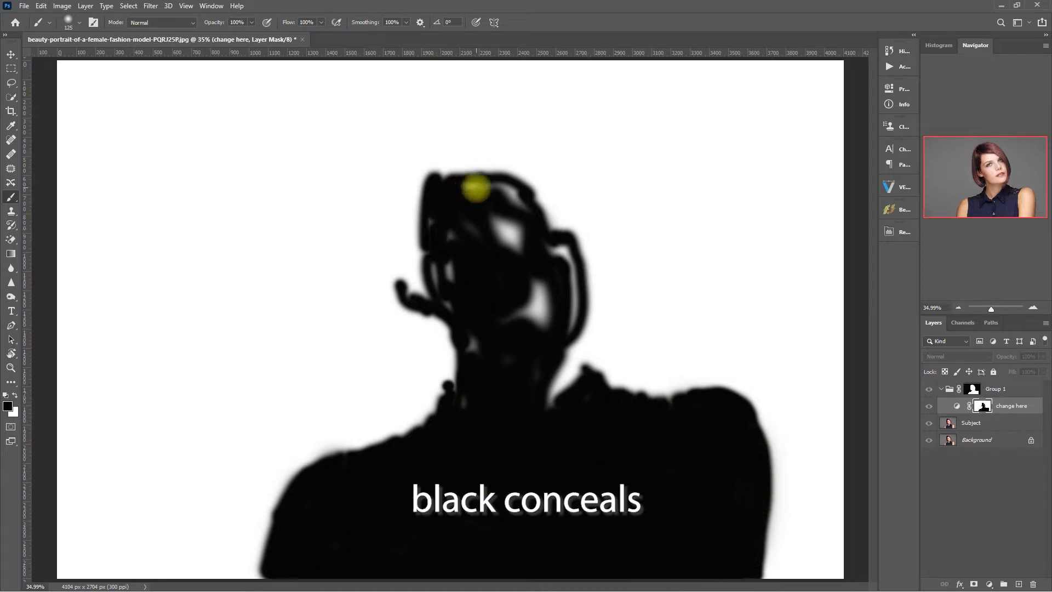
pyautogui.moveTo(521, 206)
pyautogui.mouseDown()
pyautogui.moveTo(504, 235)
pyautogui.moveTo(515, 266)
pyautogui.moveTo(517, 219)
pyautogui.moveTo(486, 219)
pyautogui.mouseUp()
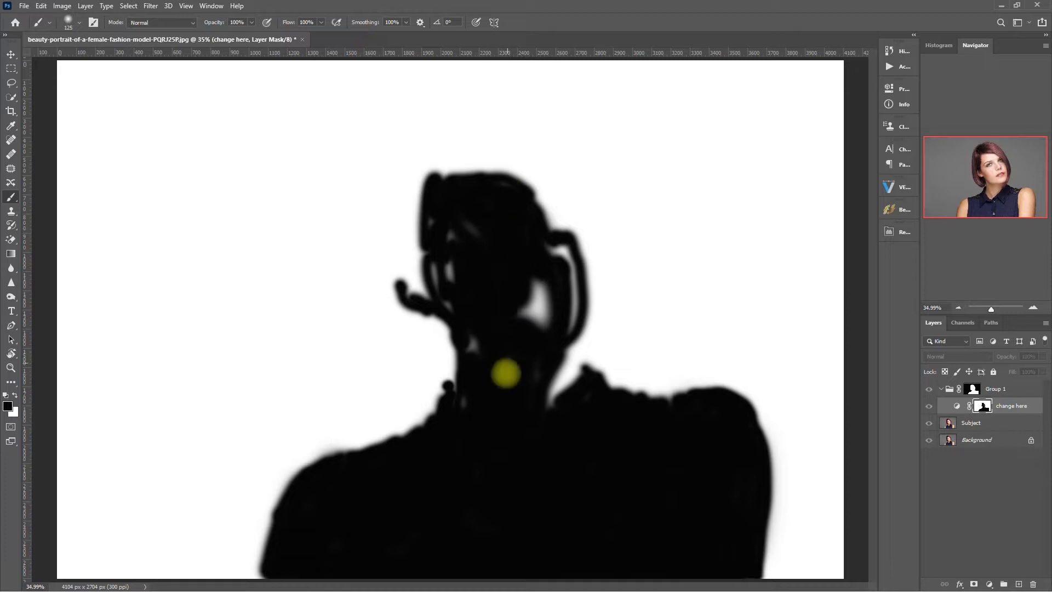
pyautogui.moveTo(540, 329)
pyautogui.mouseDown()
pyautogui.moveTo(533, 281)
pyautogui.moveTo(538, 305)
pyautogui.moveTo(561, 253)
pyautogui.moveTo(564, 307)
pyautogui.moveTo(564, 247)
pyautogui.moveTo(537, 355)
pyautogui.mouseUp()
pyautogui.press('[')
pyautogui.moveTo(436, 221)
pyautogui.mouseDown()
pyautogui.moveTo(427, 259)
pyautogui.moveTo(453, 308)
pyautogui.moveTo(437, 225)
pyautogui.moveTo(502, 185)
pyautogui.moveTo(433, 234)
pyautogui.mouseUp()
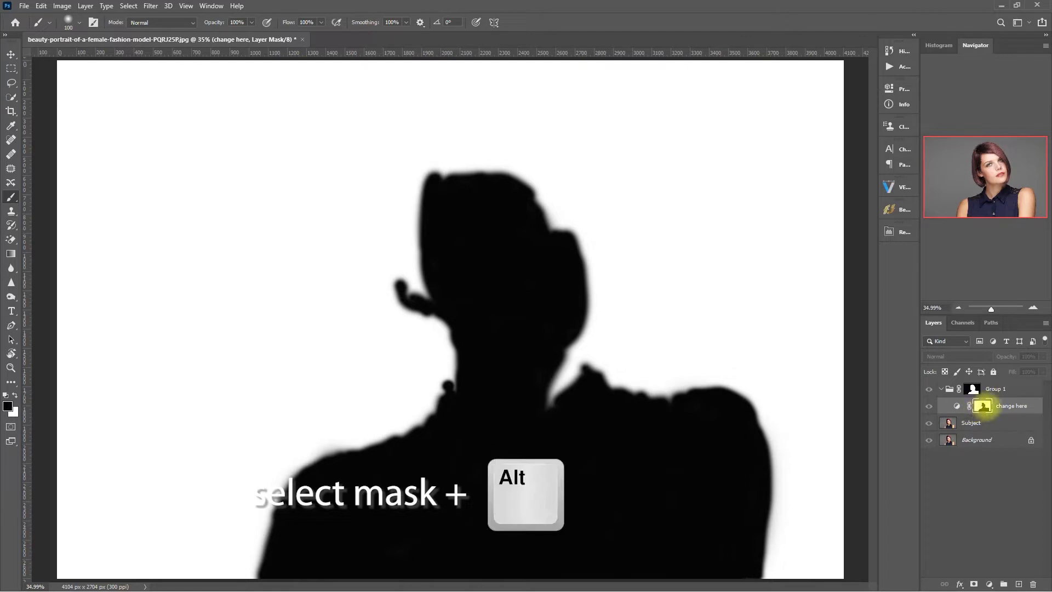
pyautogui.keyDown('alt'); pyautogui.click(984, 406); pyautogui.keyUp('alt')
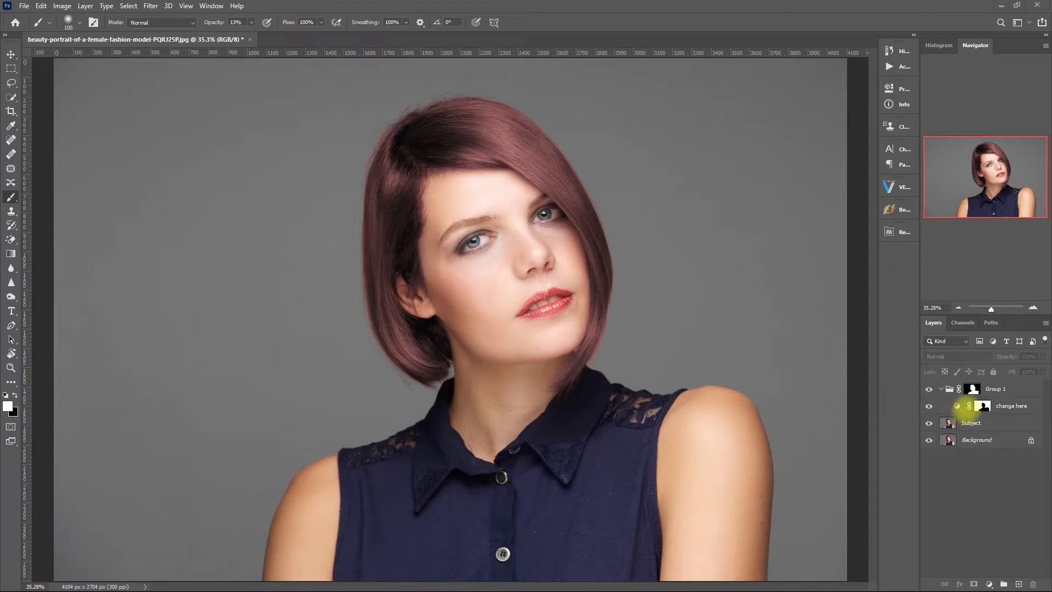
# Set the 'change here' Hue/Saturation to Hue 270 and Lightness +2 for purple hair.
pyautogui.click(956, 407)
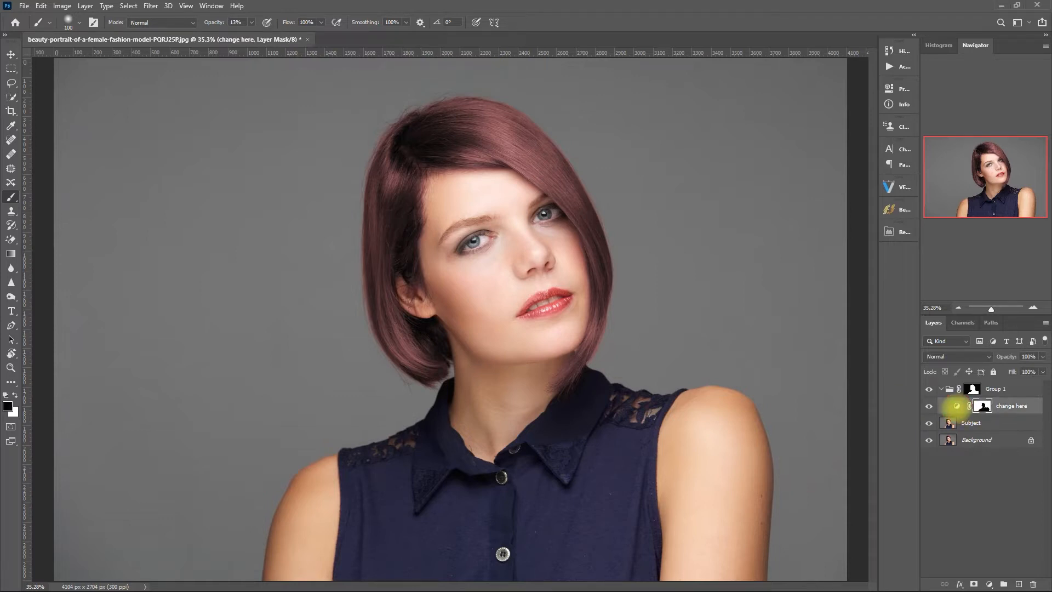
pyautogui.doubleClick(956, 406)
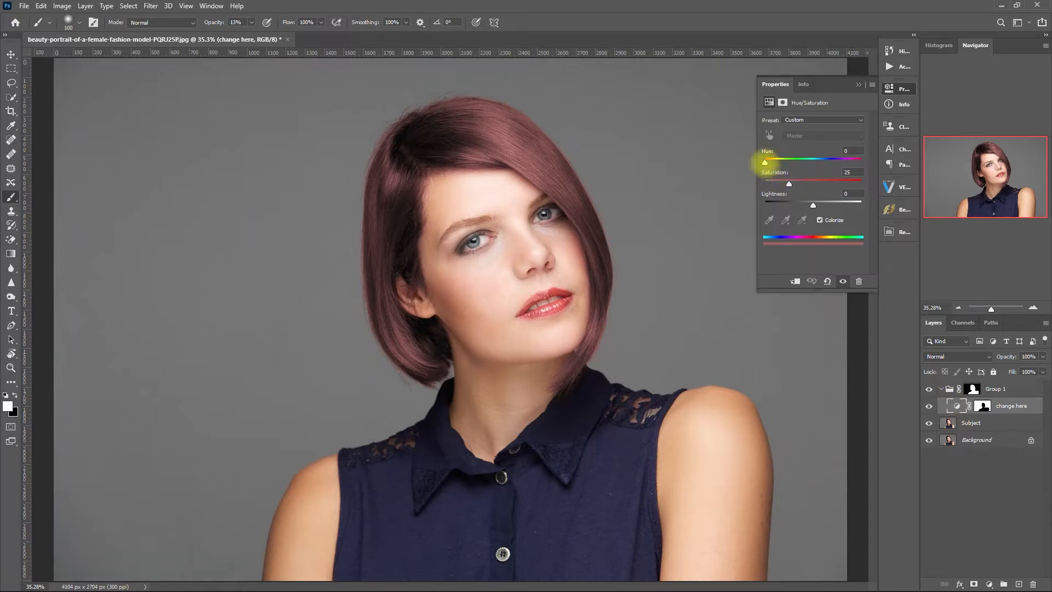
pyautogui.moveTo(765, 162); pyautogui.dragTo(851, 162)
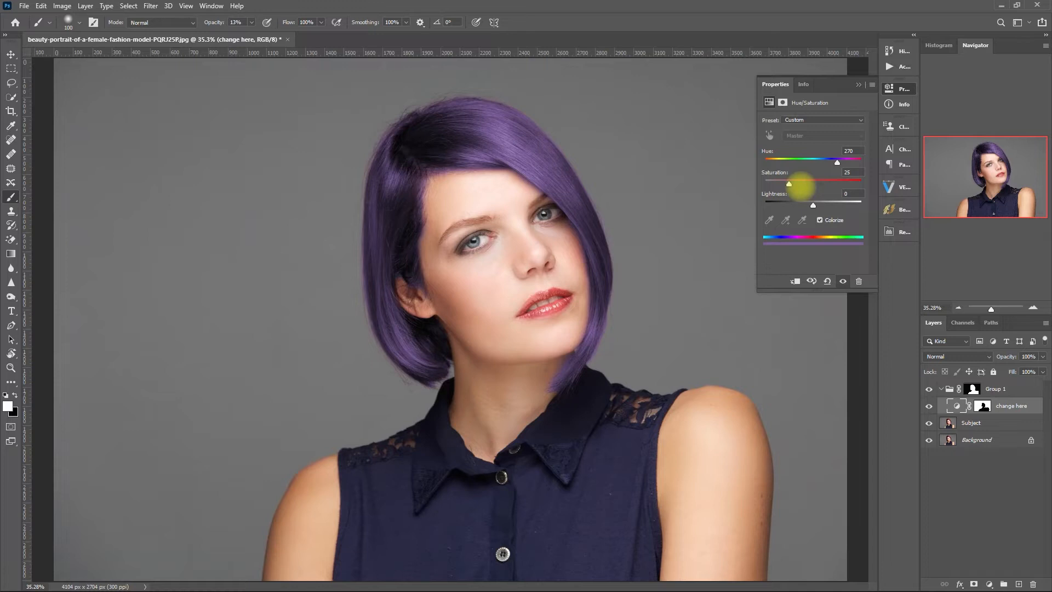
pyautogui.moveTo(789, 183); pyautogui.dragTo(814, 205)
pyautogui.moveTo(799, 183); pyautogui.dragTo(798, 184)
pyautogui.click(858, 84)
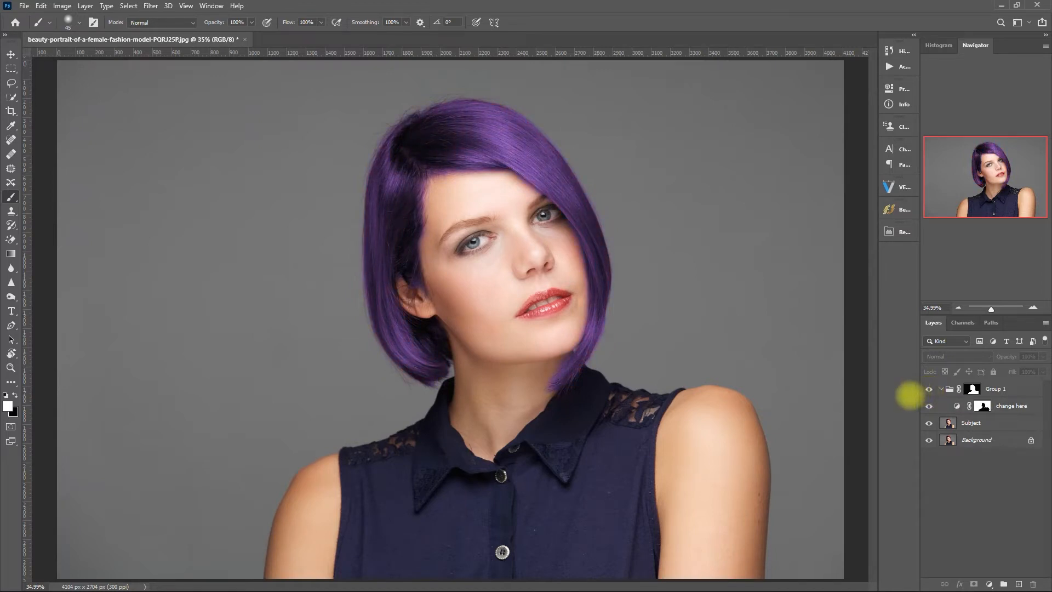
pyautogui.click(929, 389)
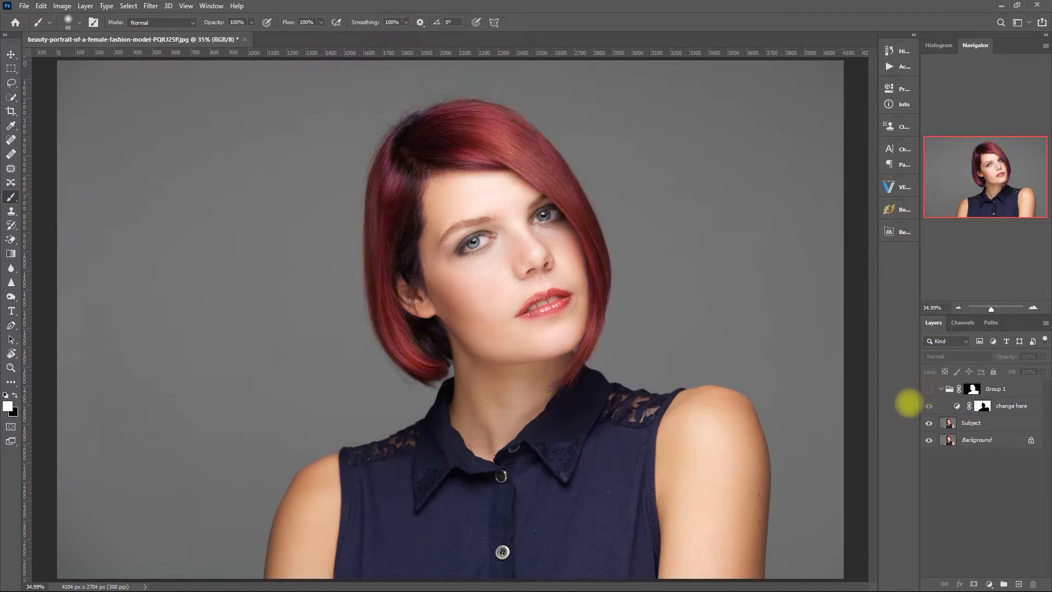
pyautogui.click(930, 388)
pyautogui.scroll(2, 664, 289)
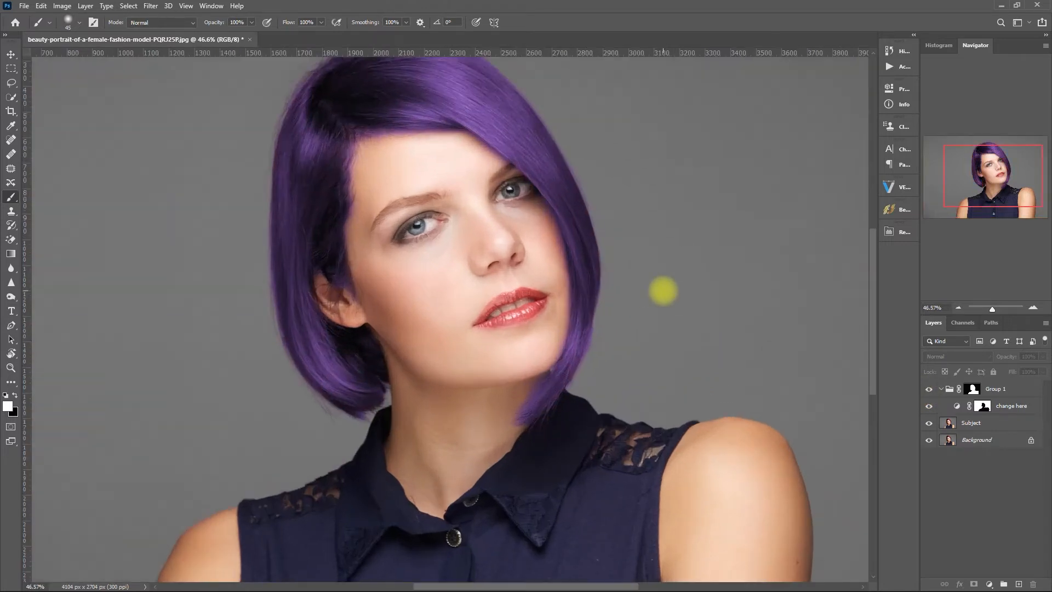
pyautogui.scroll(3, 664, 289)
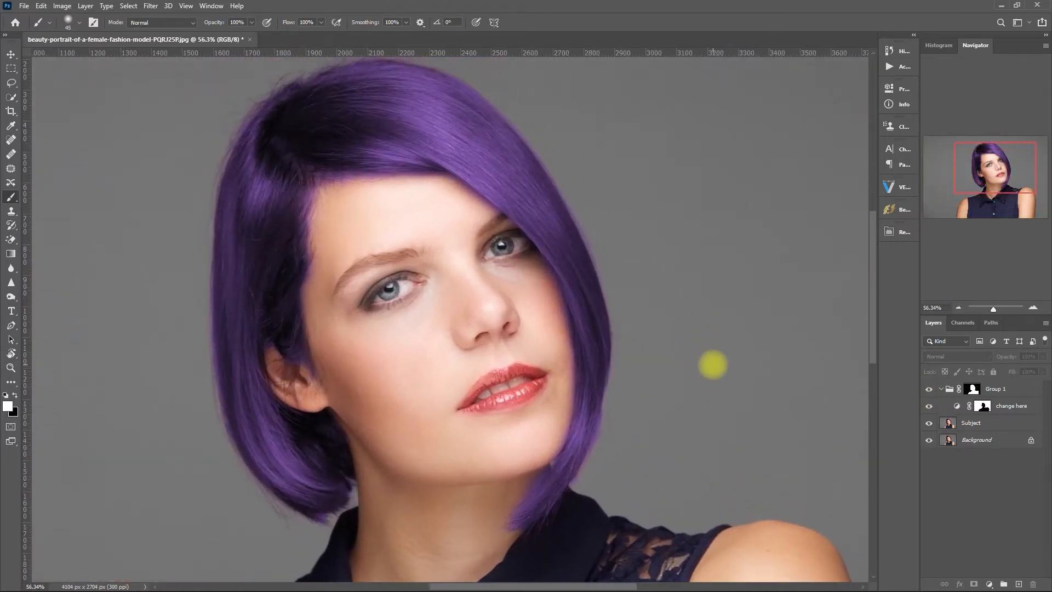
pyautogui.click(929, 389)
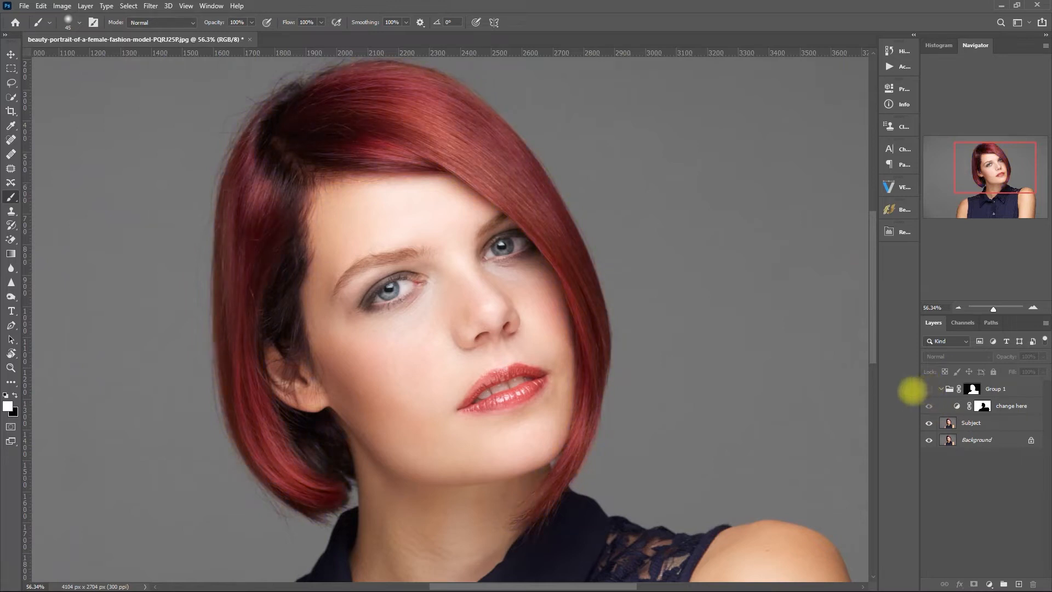
pyautogui.click(929, 389)
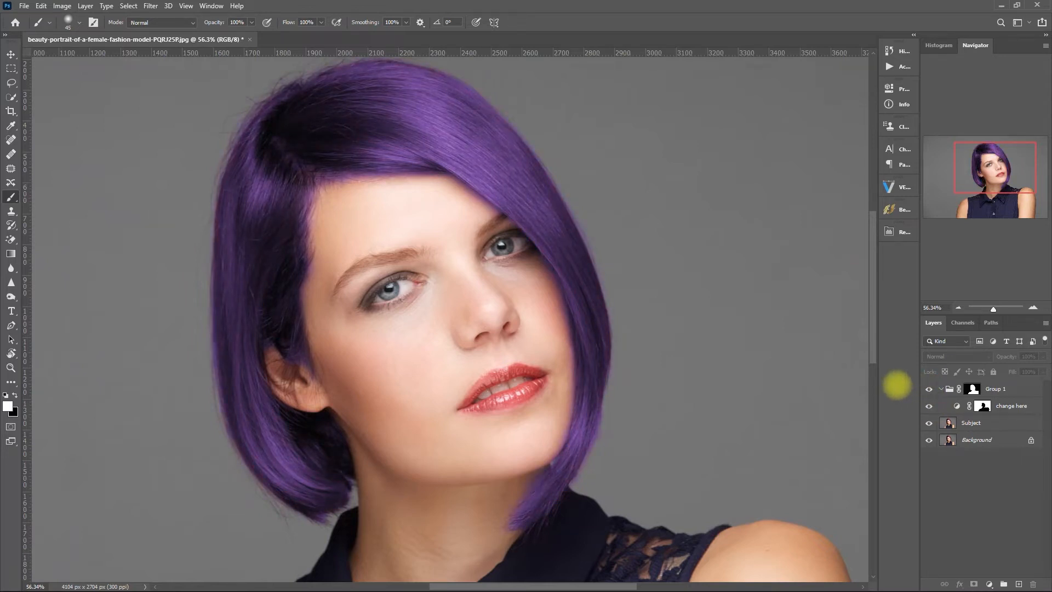
pyautogui.click(929, 388)
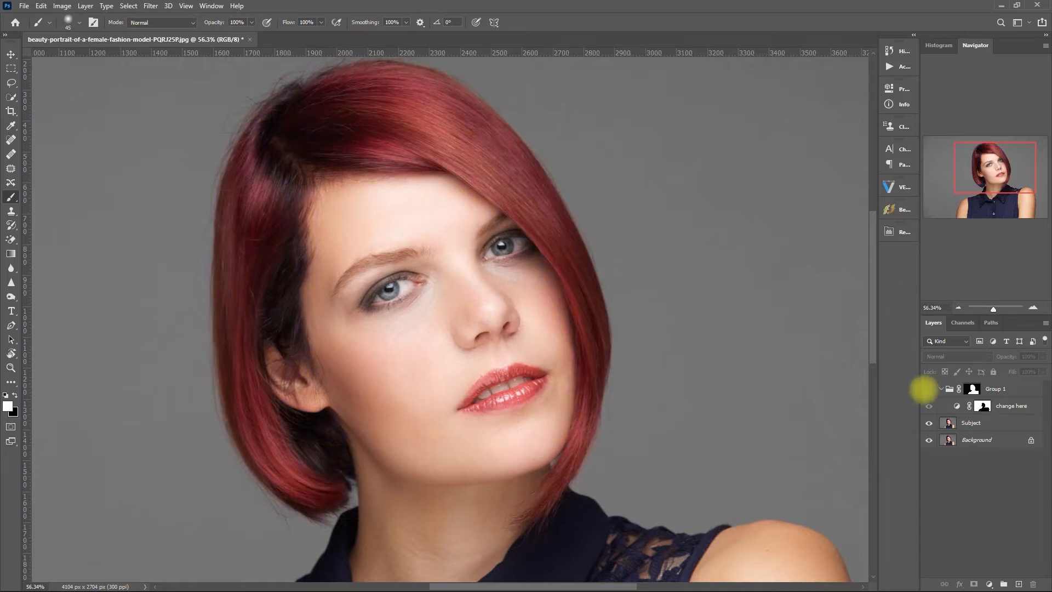
pyautogui.click(929, 388)
pyautogui.hotkey('ctrl', '0')
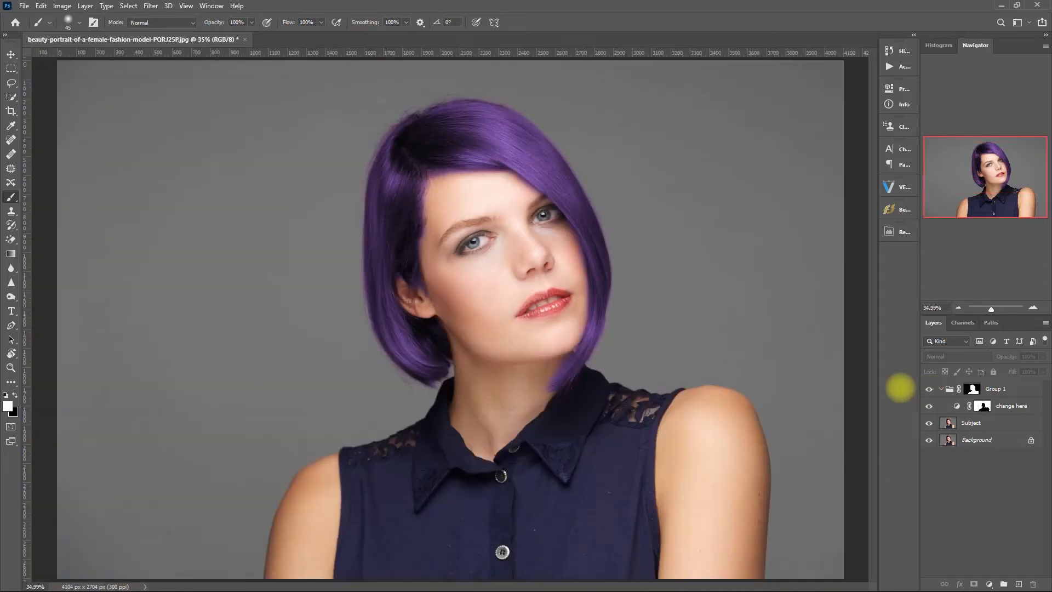
pyautogui.click(973, 389)
pyautogui.press('[')
pyautogui.press('[')
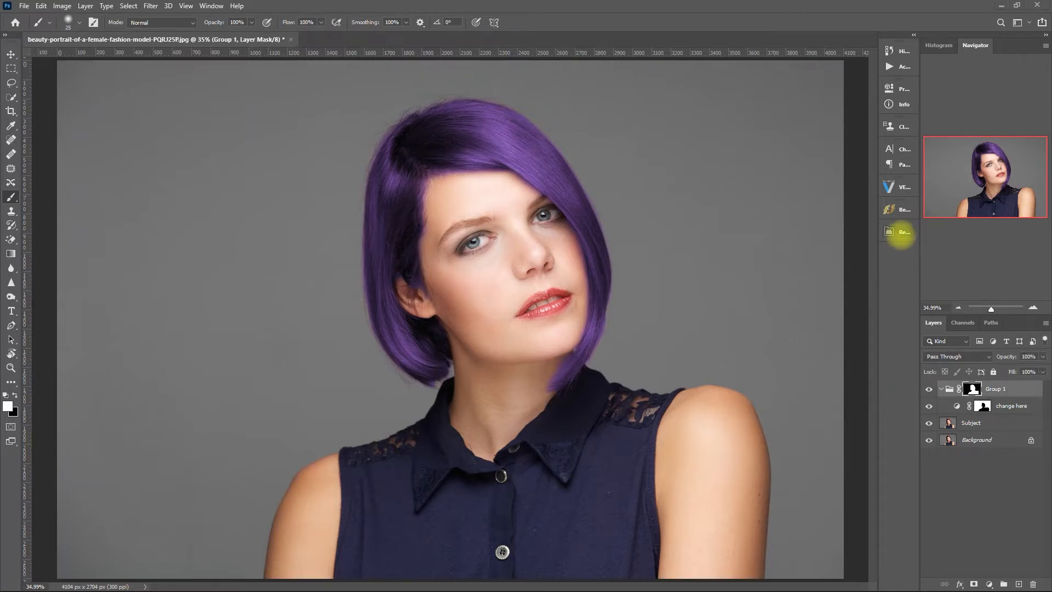
# Add the Iris Color layer group from Retouch Pro's eye options.
pyautogui.click(898, 232)
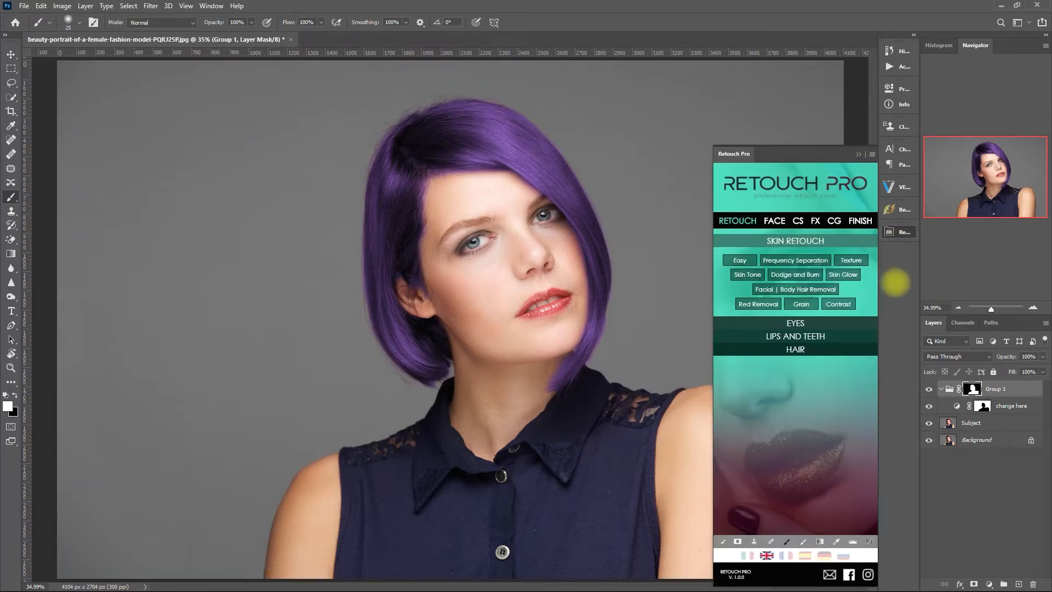
pyautogui.click(857, 323)
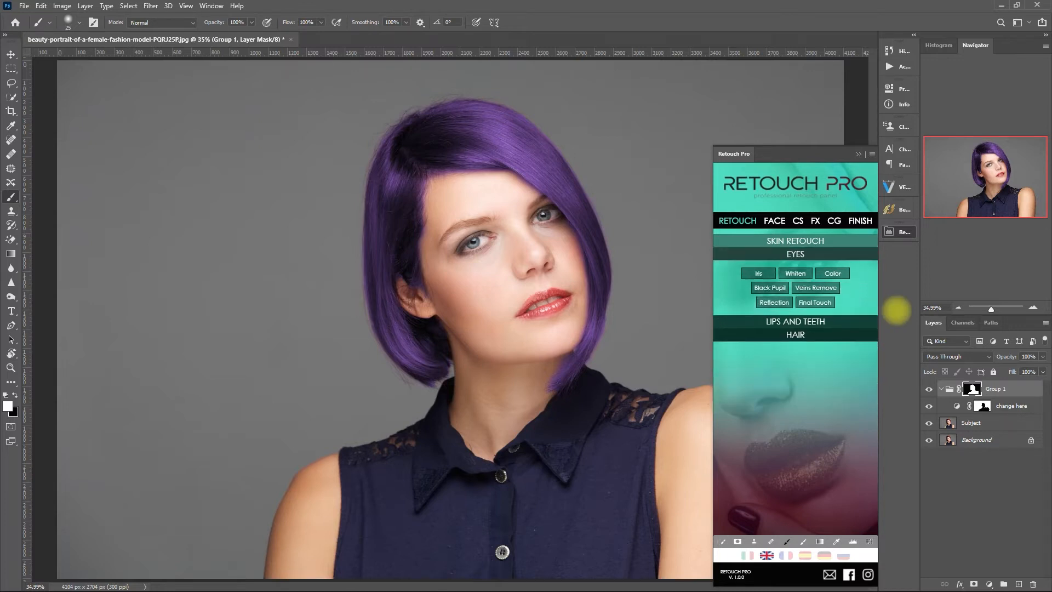
pyautogui.click(847, 274)
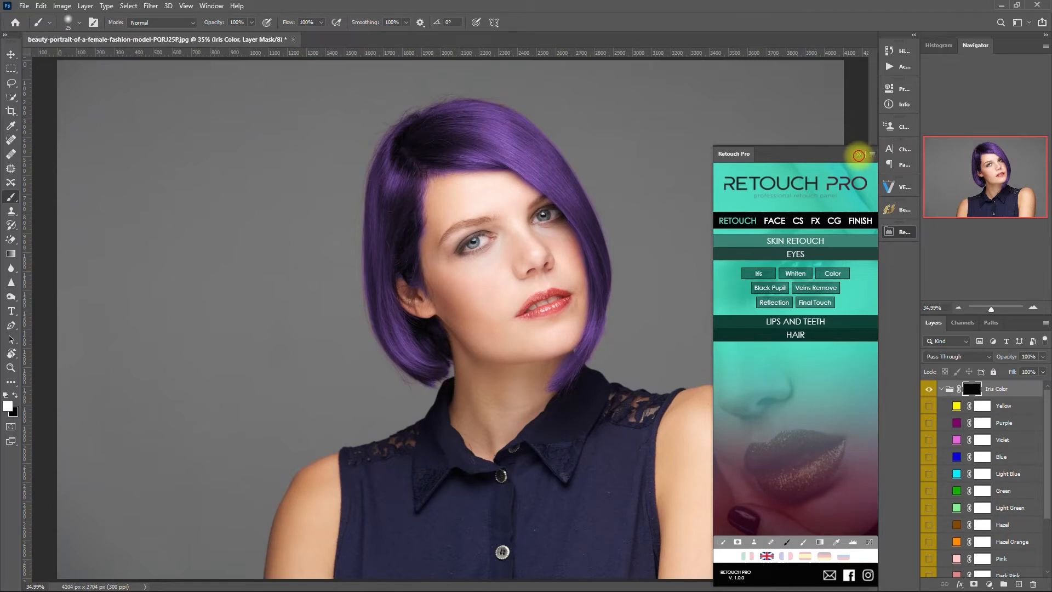
pyautogui.click(859, 154)
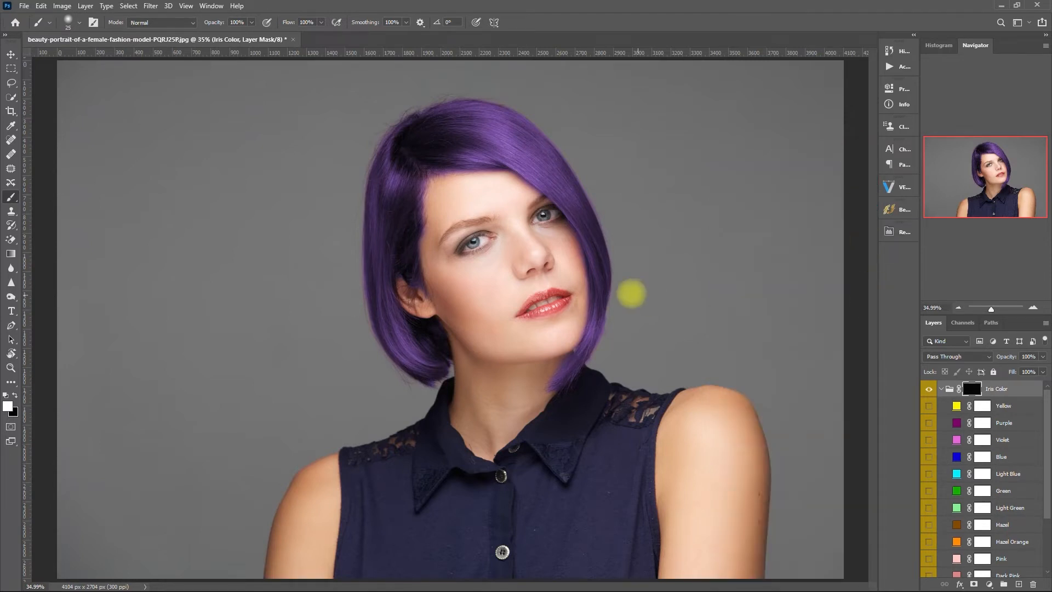
# Select the Iris Color group's layer mask in the Layers panel.
pyautogui.scroll(4, 515, 235)
pyautogui.scroll(2, 528, 240)
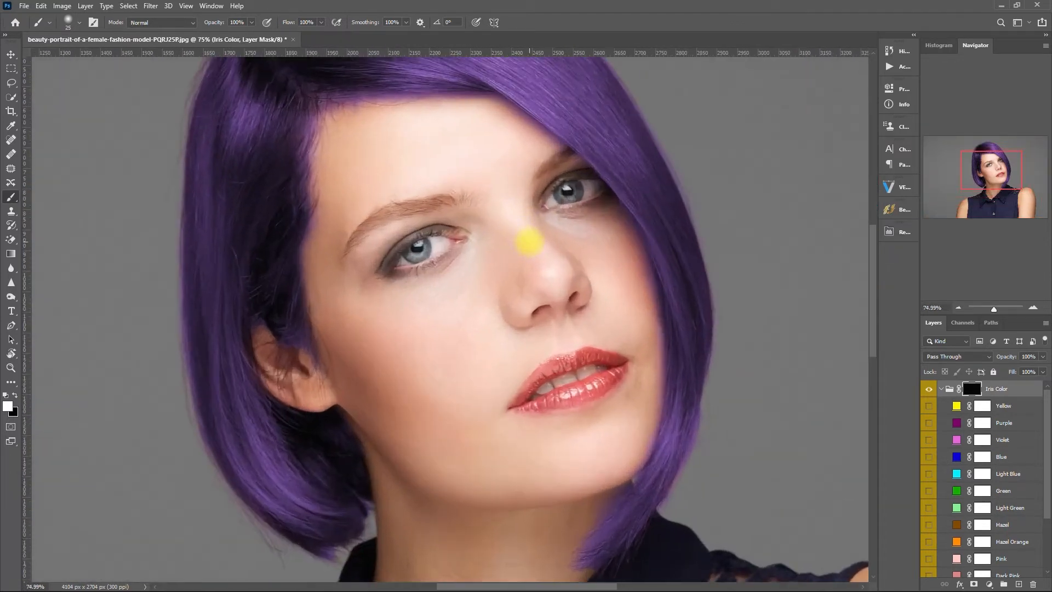
pyautogui.scroll(1, 597, 332)
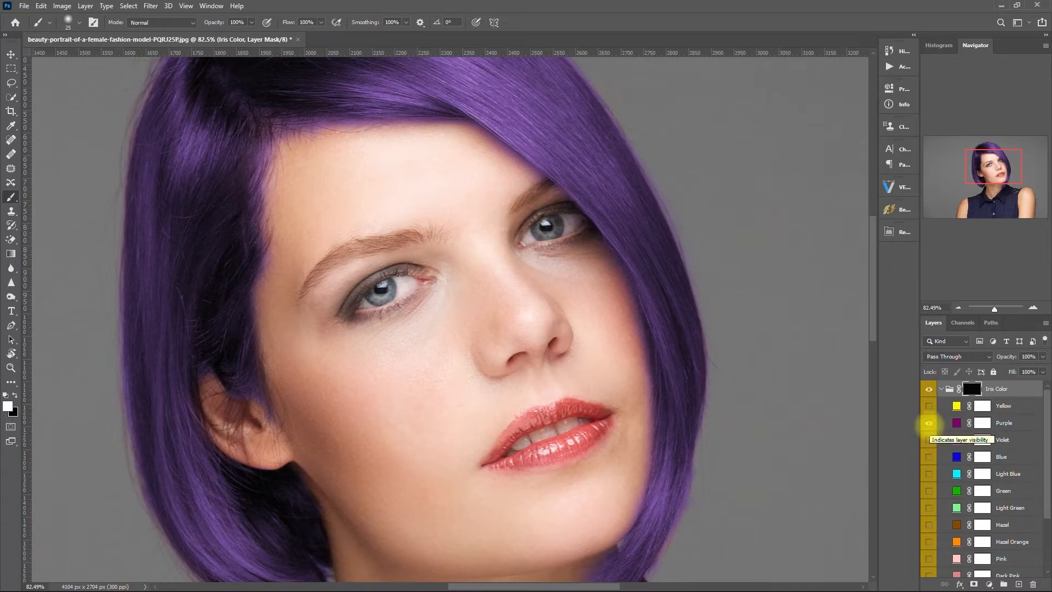
pyautogui.click(974, 388)
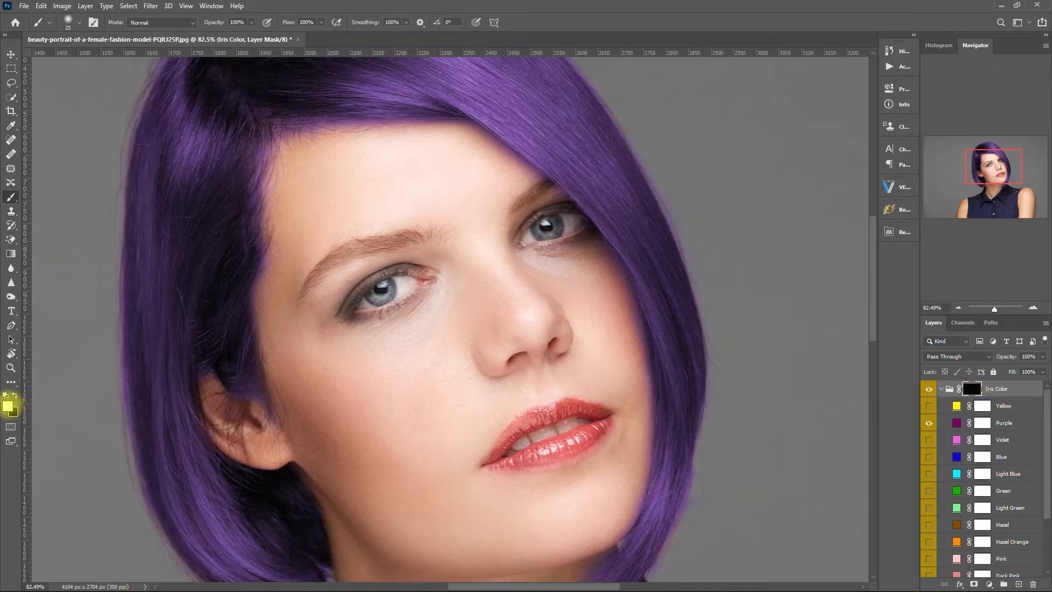
# Paint white on the Iris Color mask over the right and left irises.
pyautogui.moveTo(541, 223)
pyautogui.mouseDown()
pyautogui.moveTo(557, 225)
pyautogui.moveTo(533, 228)
pyautogui.moveTo(542, 231)
pyautogui.moveTo(537, 217)
pyautogui.moveTo(560, 228)
pyautogui.mouseUp()
pyautogui.press('[')
pyautogui.press('[')
pyautogui.press('[')
pyautogui.press('[')
pyautogui.press('[')
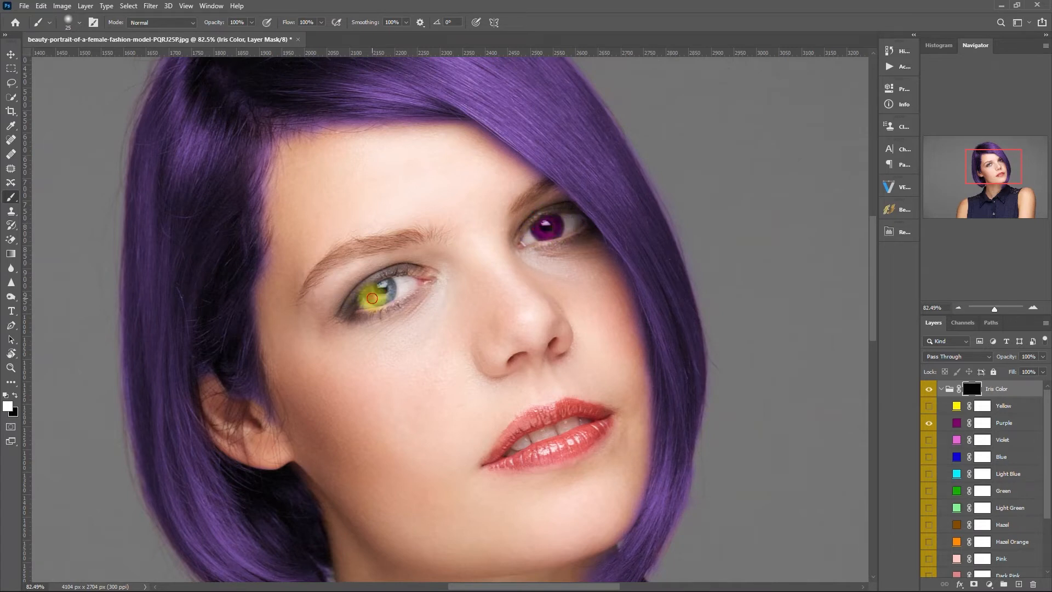
pyautogui.press(']')
pyautogui.press(']')
pyautogui.press(']')
pyautogui.moveTo(385, 288)
pyautogui.mouseDown()
pyautogui.moveTo(377, 291)
pyautogui.moveTo(391, 289)
pyautogui.mouseUp()
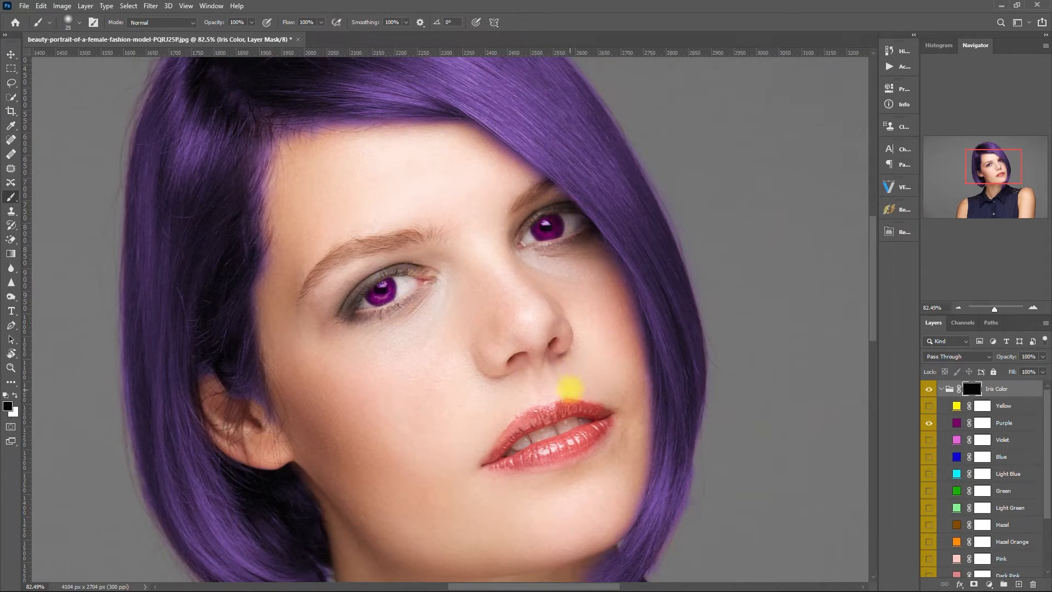
pyautogui.scroll(1, 570, 388)
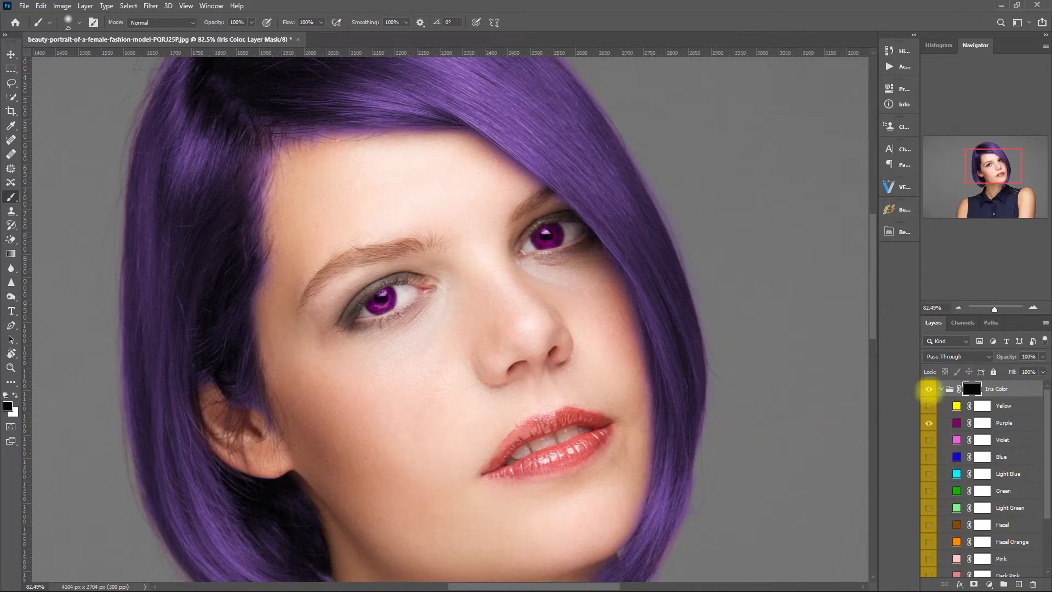
# Preview the iris colour layers, including Purple, Yellow, Violet, Blue, Hazel and Dark Pink, keeping Green.
pyautogui.click(929, 389)
pyautogui.click(929, 389)
pyautogui.click(930, 422)
pyautogui.click(929, 405)
pyautogui.click(929, 405)
pyautogui.click(929, 440)
pyautogui.click(929, 457)
pyautogui.click(929, 457)
pyautogui.click(929, 473)
pyautogui.click(929, 474)
pyautogui.click(929, 491)
pyautogui.click(929, 508)
pyautogui.click(929, 507)
pyautogui.click(929, 524)
pyautogui.click(929, 542)
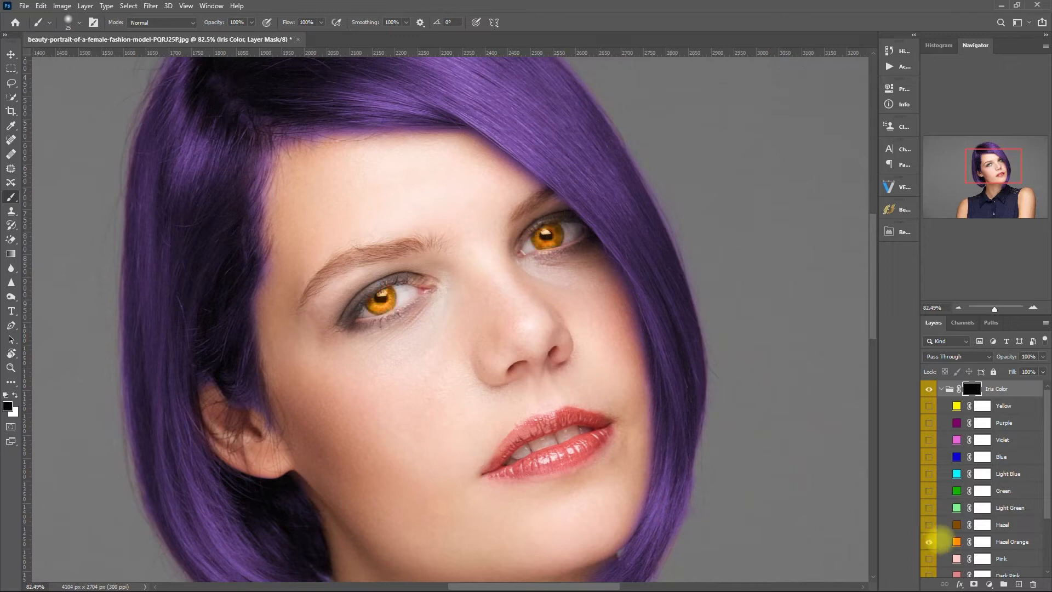
pyautogui.scroll(-2, 929, 527)
pyautogui.click(929, 508)
pyautogui.click(929, 542)
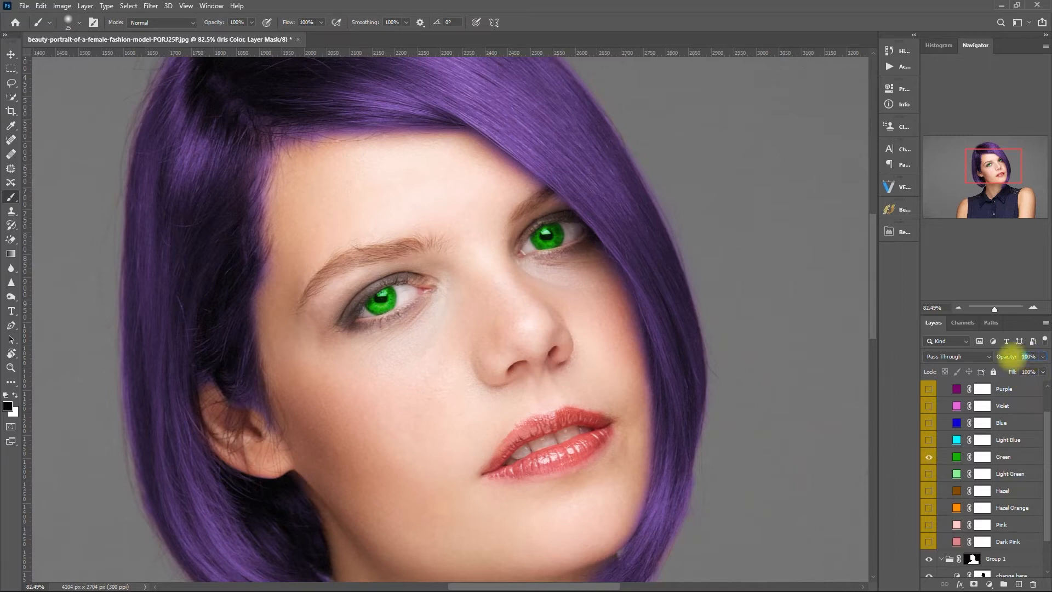
# Set the Iris Color group's opacity to 25% and collapse the group.
pyautogui.click(1028, 356)
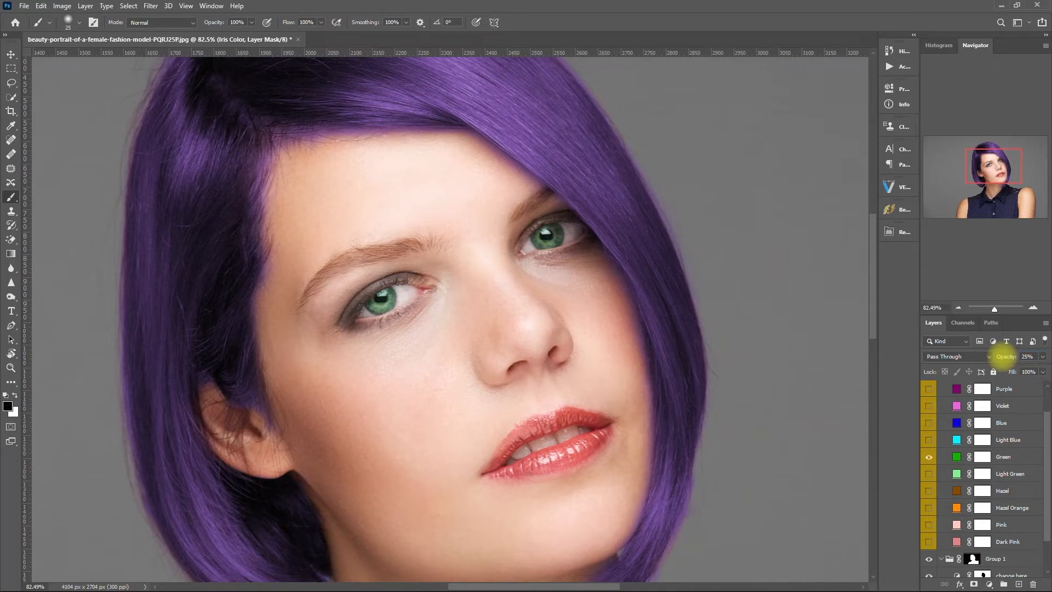
pyautogui.scroll(2, 958, 402)
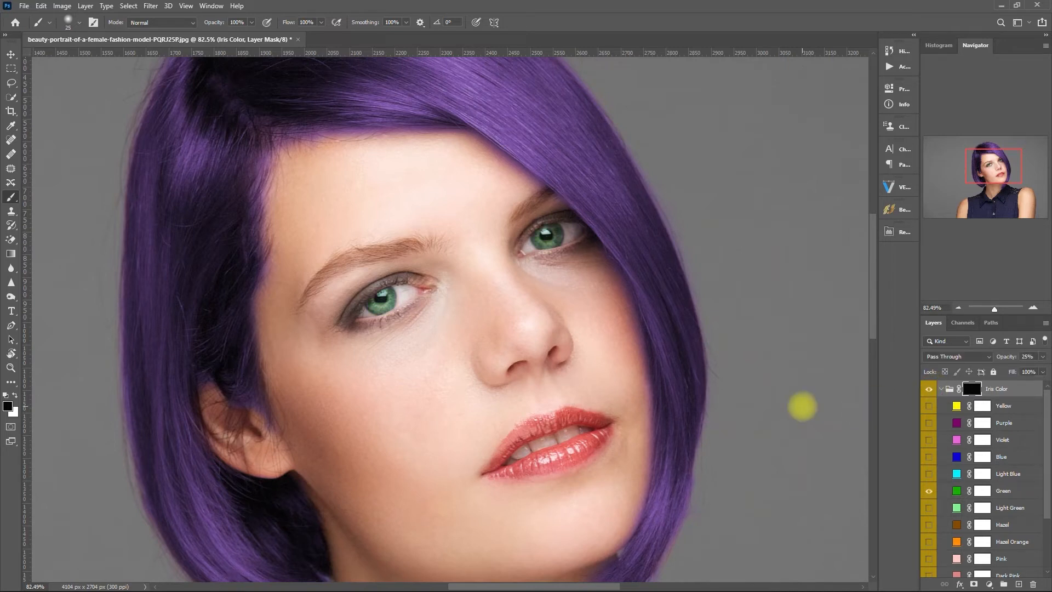
pyautogui.hotkey('ctrl', '0')
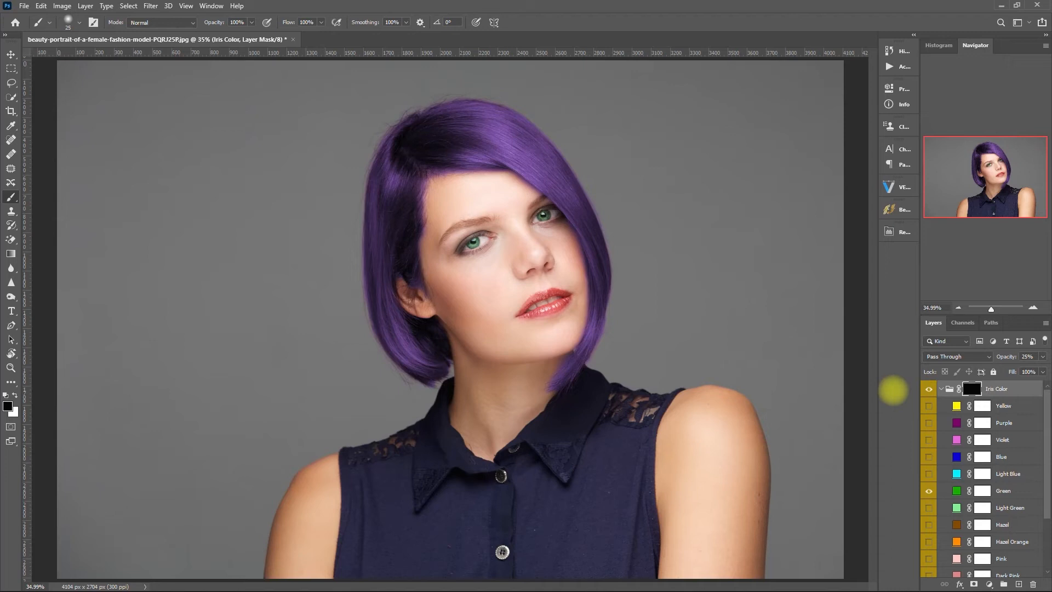
pyautogui.click(942, 388)
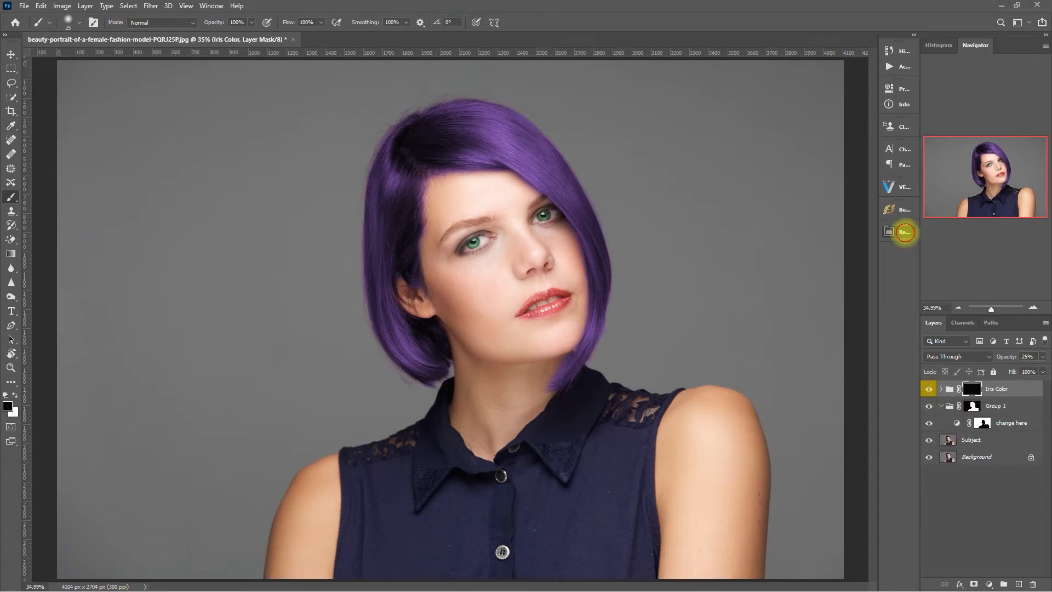
pyautogui.click(902, 231)
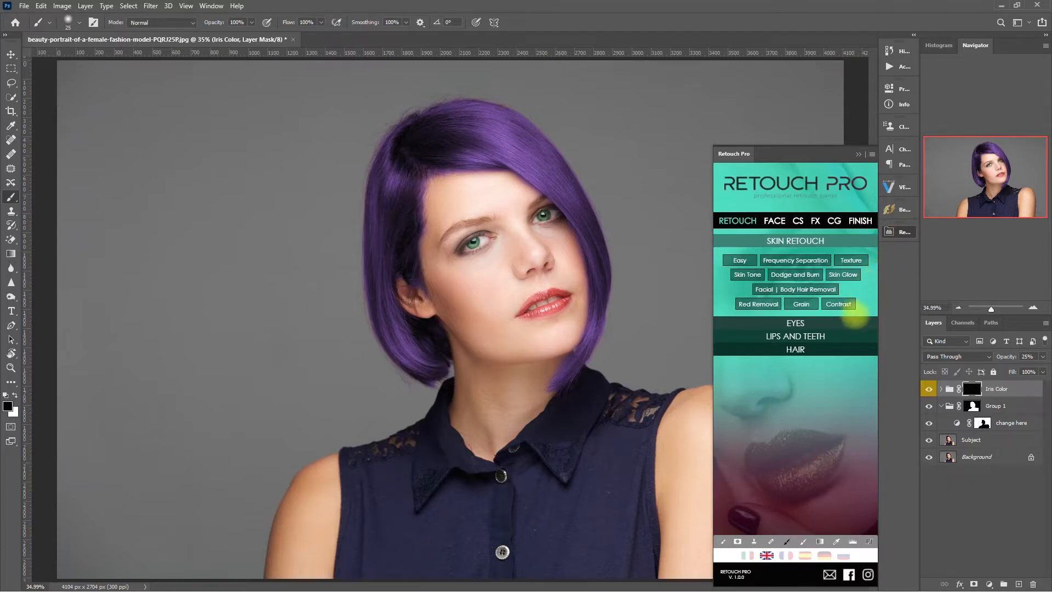
# Add the Lipstick Color shade layers via LIPS AND TEETH, enable Nude, and select the group mask.
pyautogui.click(848, 336)
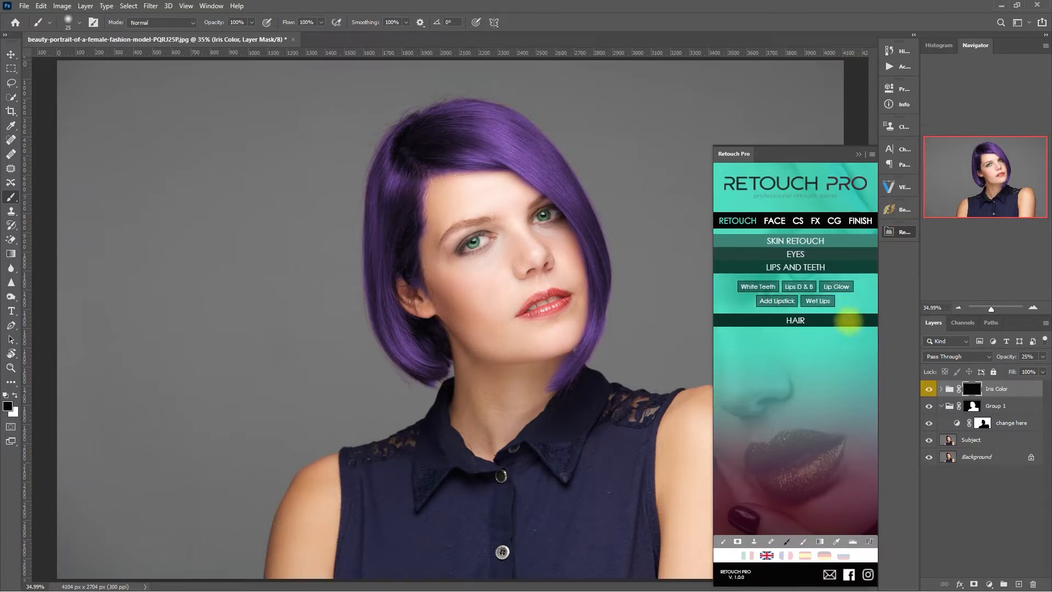
pyautogui.click(781, 301)
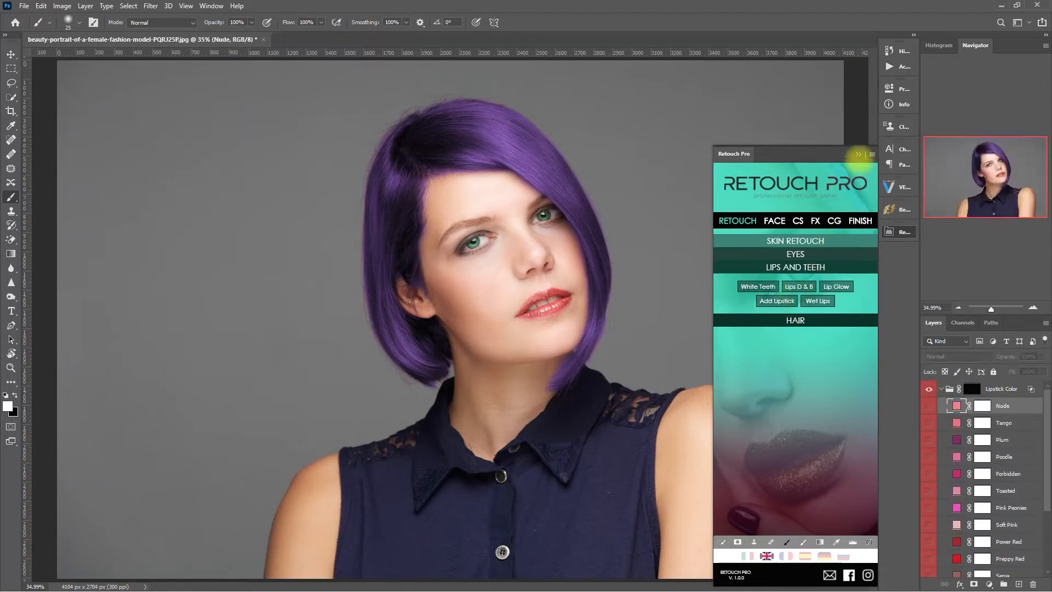
pyautogui.click(858, 155)
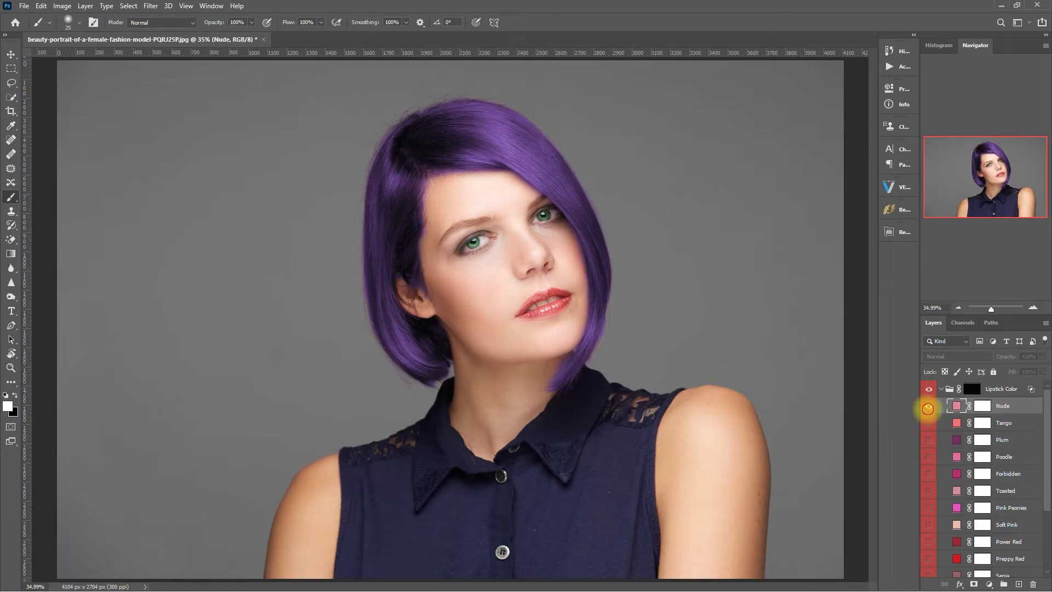
pyautogui.click(929, 406)
pyautogui.click(971, 388)
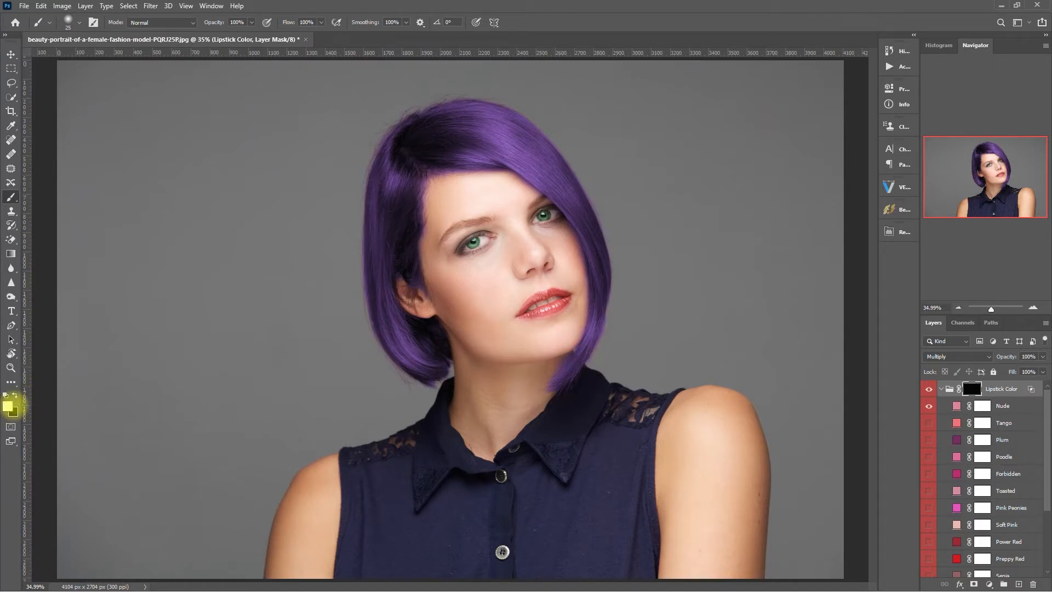
# Paint white on the Lipstick Color mask over the upper and lower lips.
pyautogui.scroll(12, 577, 299)
pyautogui.press(']')
pyautogui.press(']')
pyautogui.moveTo(435, 298)
pyautogui.mouseDown()
pyautogui.moveTo(481, 282)
pyautogui.moveTo(520, 286)
pyautogui.moveTo(532, 308)
pyautogui.moveTo(454, 349)
pyautogui.moveTo(389, 347)
pyautogui.moveTo(422, 296)
pyautogui.moveTo(470, 293)
pyautogui.moveTo(397, 341)
pyautogui.moveTo(409, 314)
pyautogui.moveTo(445, 289)
pyautogui.moveTo(509, 282)
pyautogui.moveTo(525, 311)
pyautogui.moveTo(490, 336)
pyautogui.moveTo(425, 352)
pyautogui.mouseUp()
pyautogui.press('[')
pyautogui.press('x')
pyautogui.scroll(1, 510, 423)
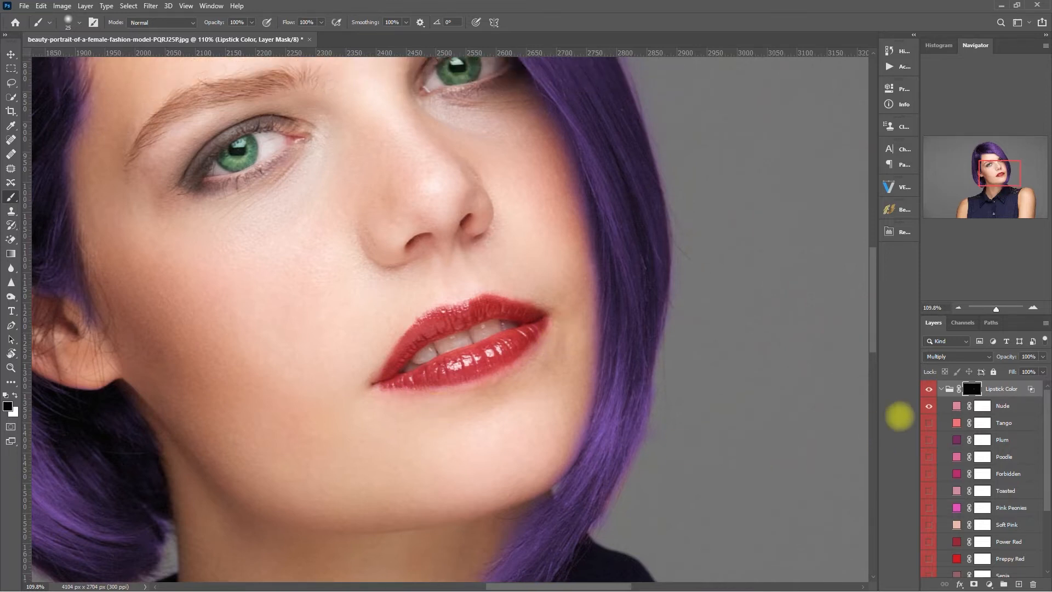
# Toggle the Lipstick Color group on and off to compare with the original lips.
pyautogui.click(929, 389)
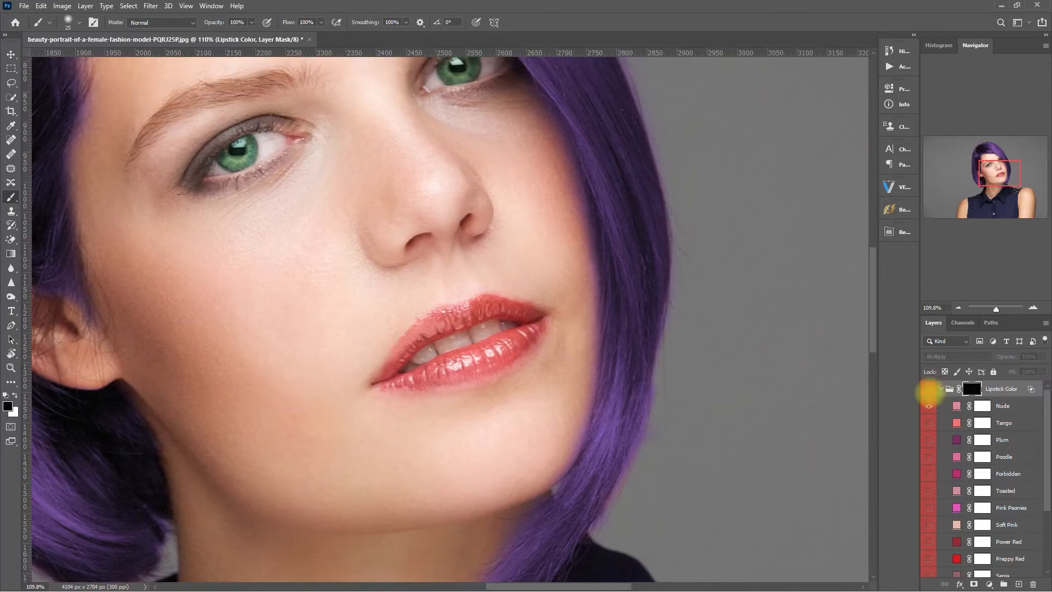
pyautogui.click(929, 389)
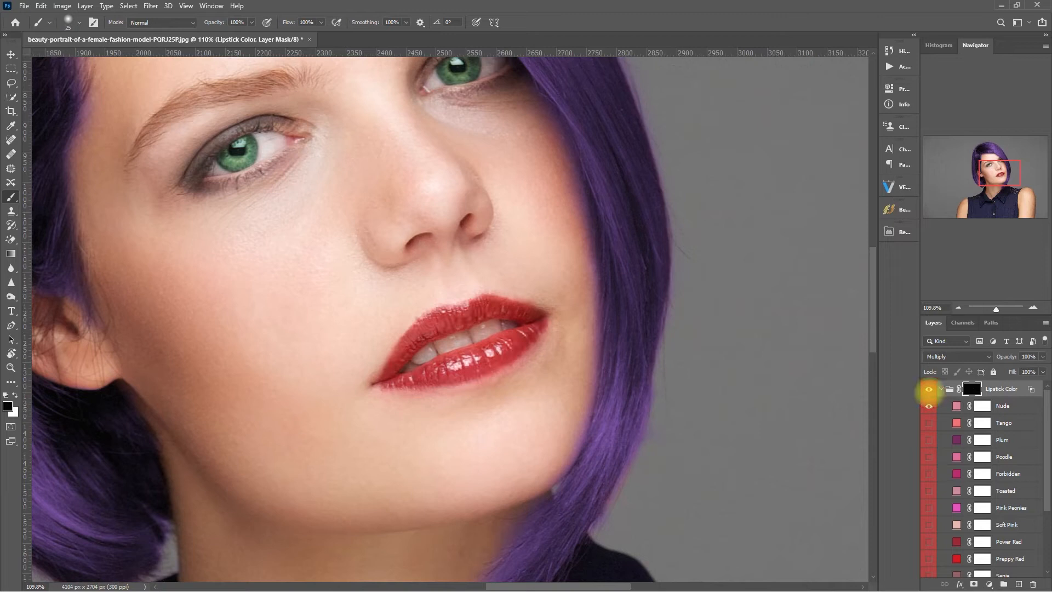
pyautogui.click(929, 389)
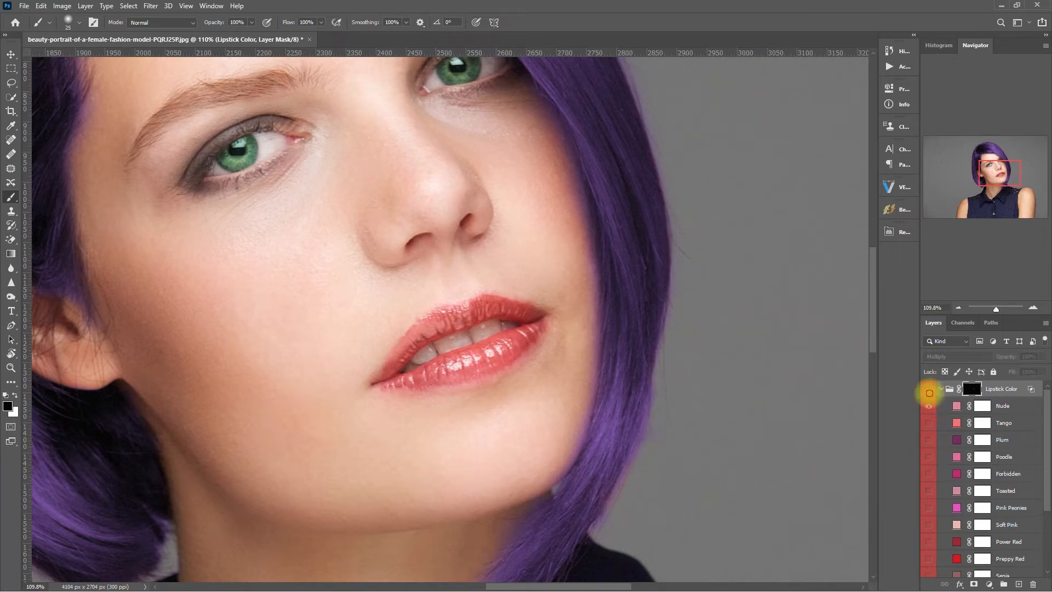
pyautogui.click(929, 390)
# Preview the lipstick shades, including Tango, Plum, Poodle, Forbidden and Preppy Red.
pyautogui.click(929, 406)
pyautogui.click(929, 423)
pyautogui.click(929, 423)
pyautogui.click(930, 440)
pyautogui.click(929, 440)
pyautogui.click(929, 457)
pyautogui.click(929, 457)
pyautogui.click(929, 474)
pyautogui.click(928, 473)
pyautogui.click(928, 491)
pyautogui.click(928, 491)
pyautogui.click(928, 523)
pyautogui.click(928, 525)
pyautogui.click(930, 541)
pyautogui.click(930, 541)
pyautogui.click(930, 558)
# Compare Sepia, then leave only Preppy Red visible with the whole photo in view.
pyautogui.scroll(-2, 929, 548)
pyautogui.click(929, 525)
pyautogui.click(929, 541)
pyautogui.hotkey('ctrl', '0')
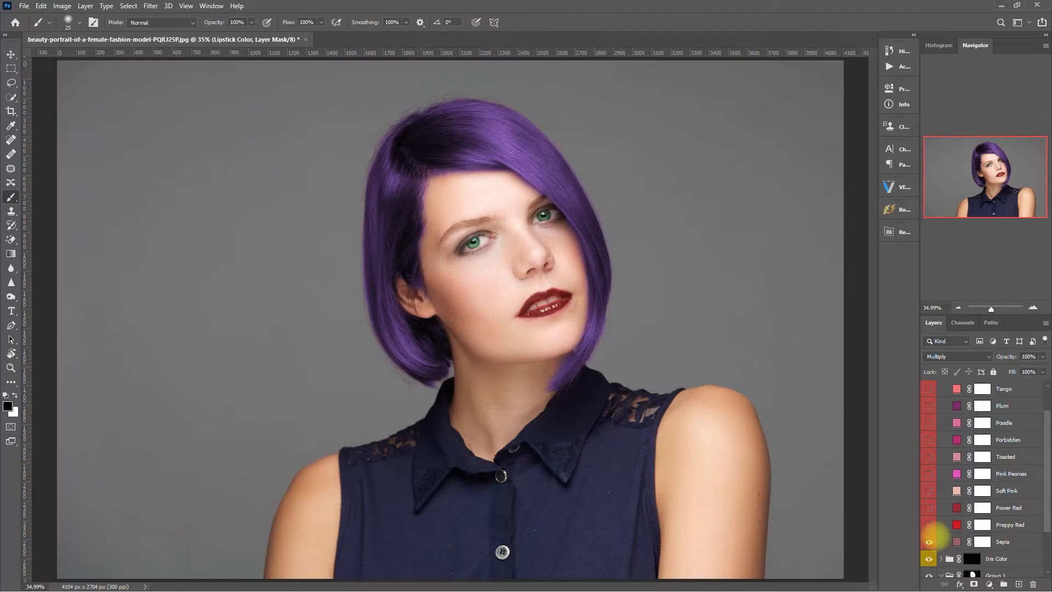
pyautogui.click(929, 542)
pyautogui.click(930, 524)
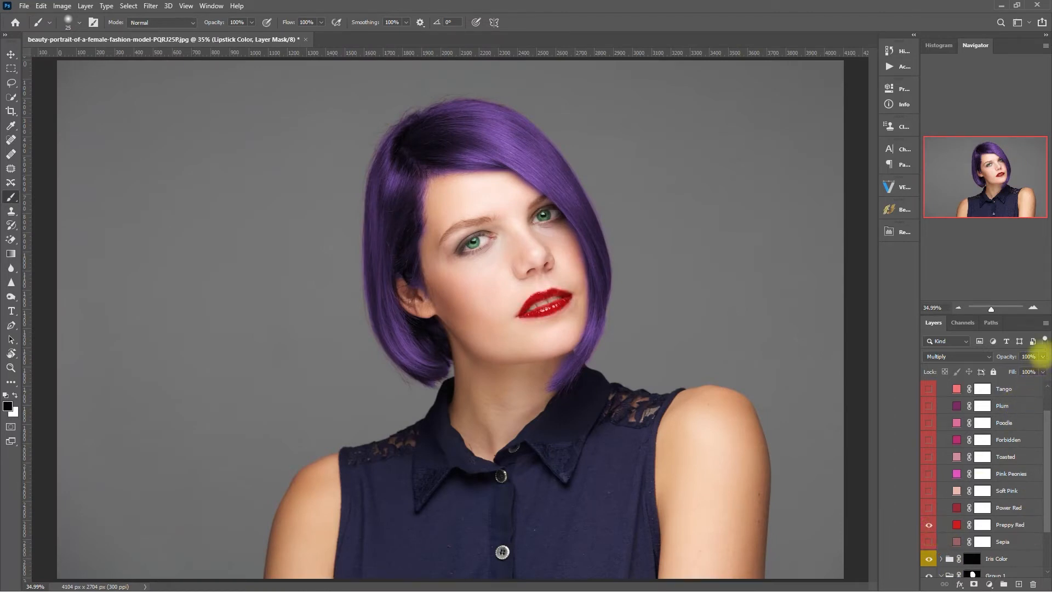
# Set the Lipstick Color group's opacity to 70% after comparing, then collapse the group.
pyautogui.moveTo(1041, 356); pyautogui.dragTo(1019, 369)
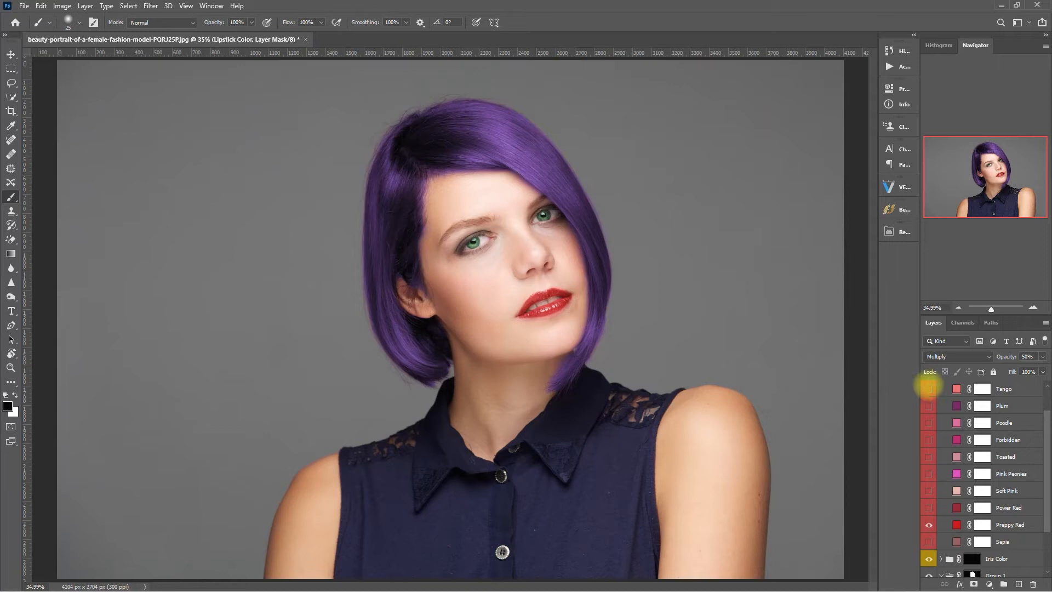
pyautogui.scroll(1, 930, 390)
pyautogui.click(929, 390)
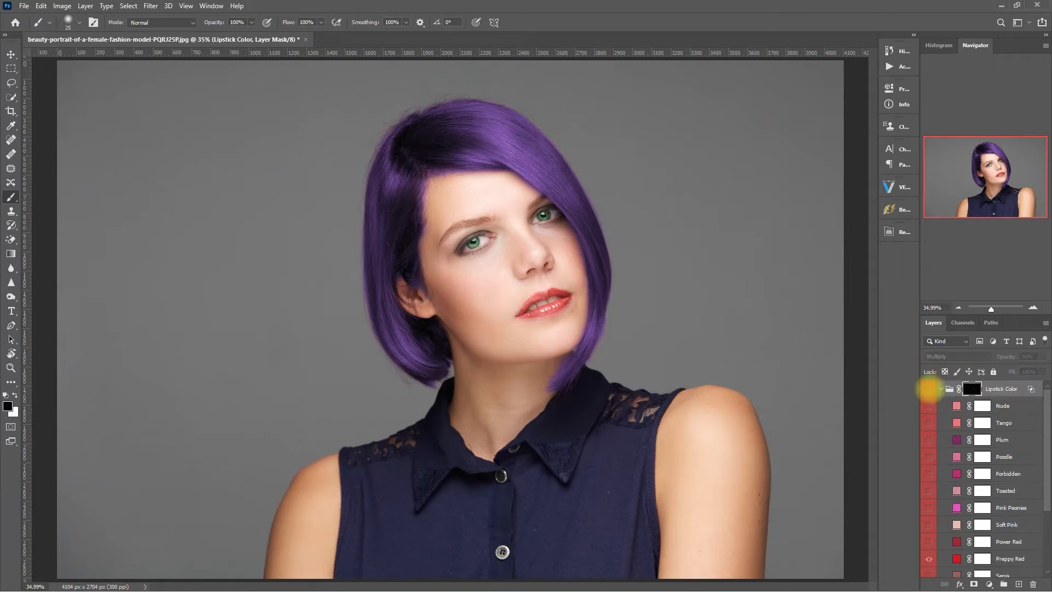
pyautogui.click(929, 390)
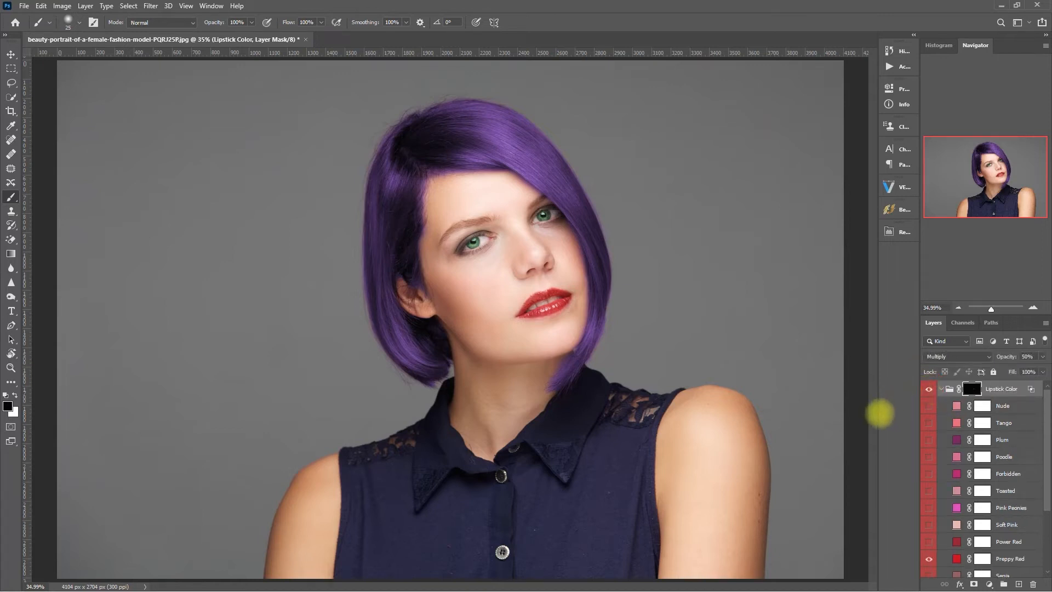
pyautogui.click(1027, 357)
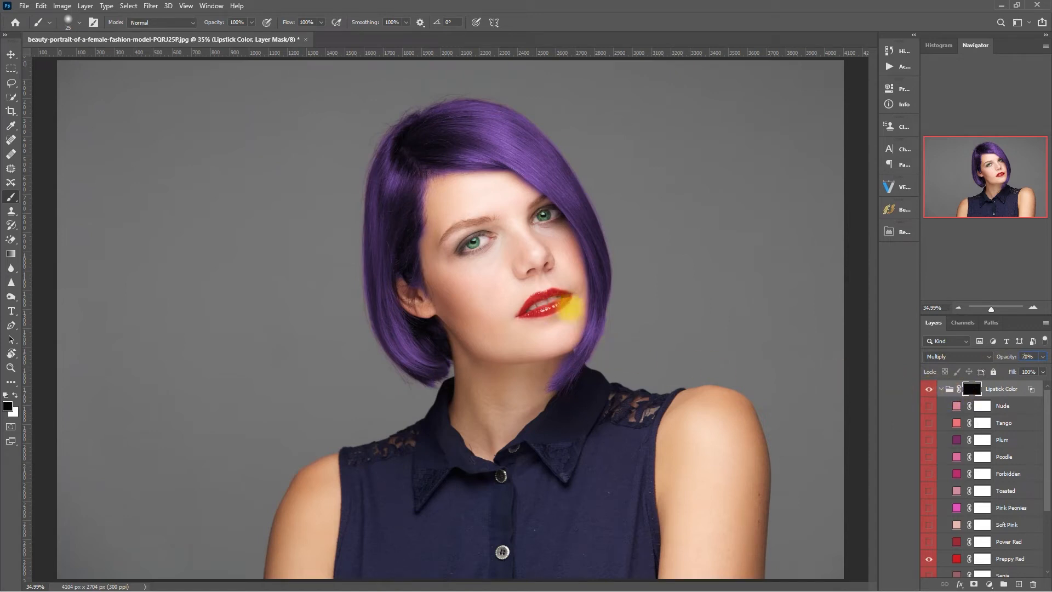
pyautogui.press('Return')
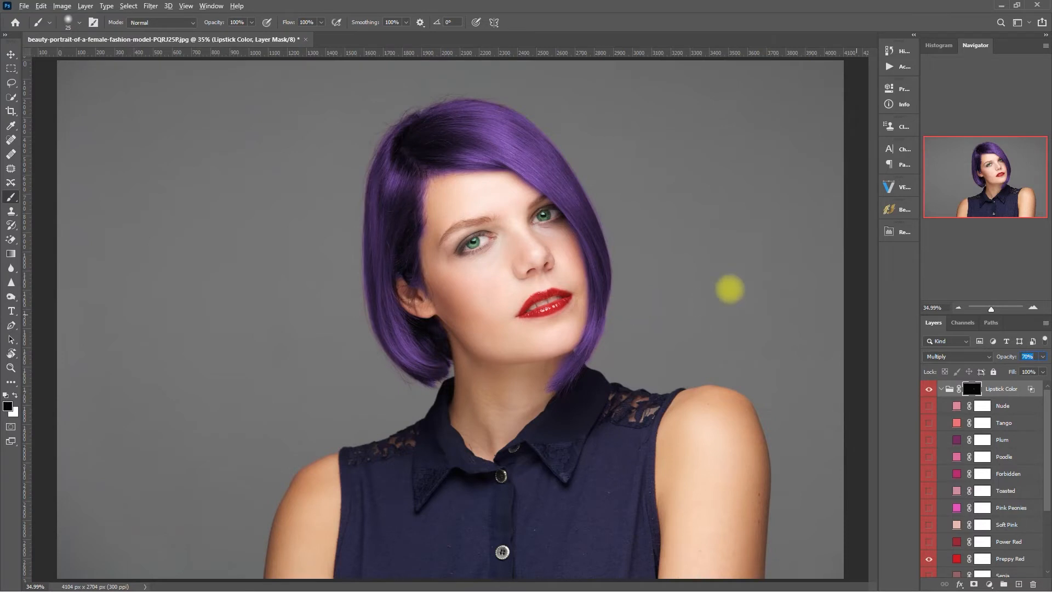
pyautogui.click(943, 390)
pyautogui.click(651, 283)
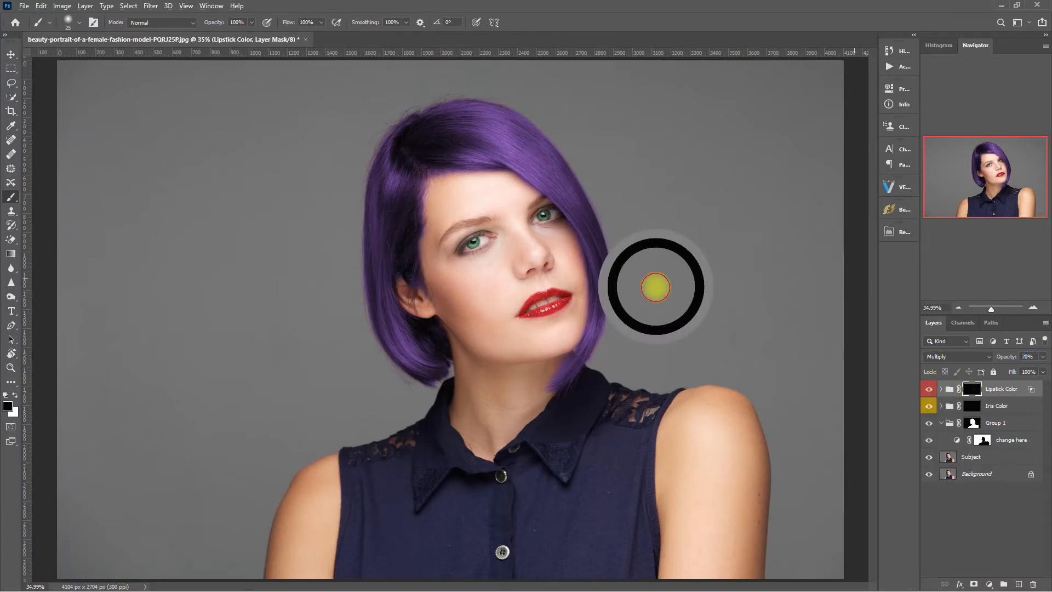
# Zoom in on the lips and inspect the Lipstick Color mask on its own.
pyautogui.click(590, 294)
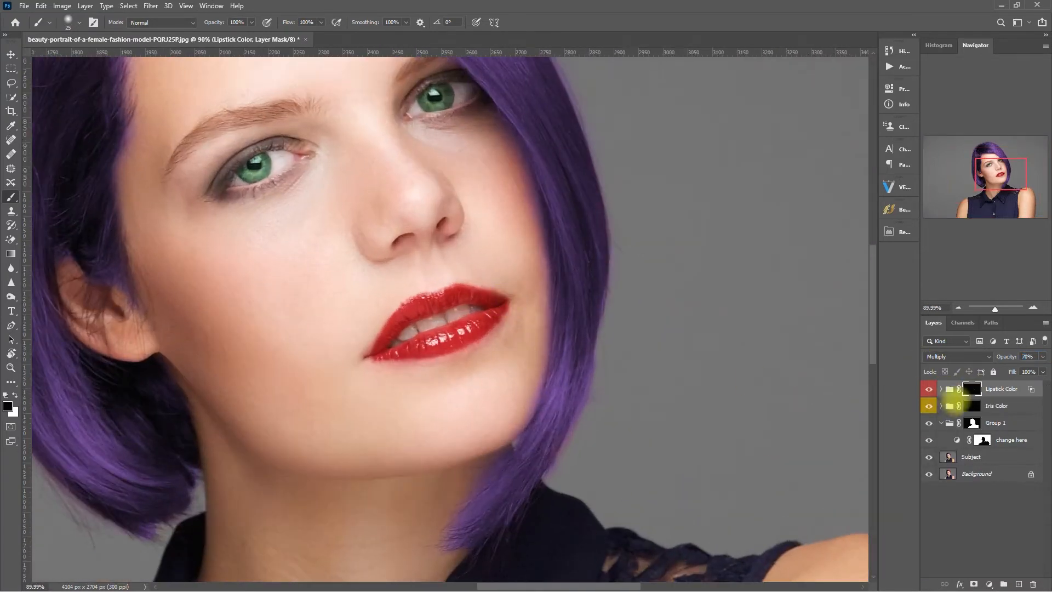
pyautogui.keyDown('alt'); pyautogui.click(973, 389); pyautogui.keyUp('alt')
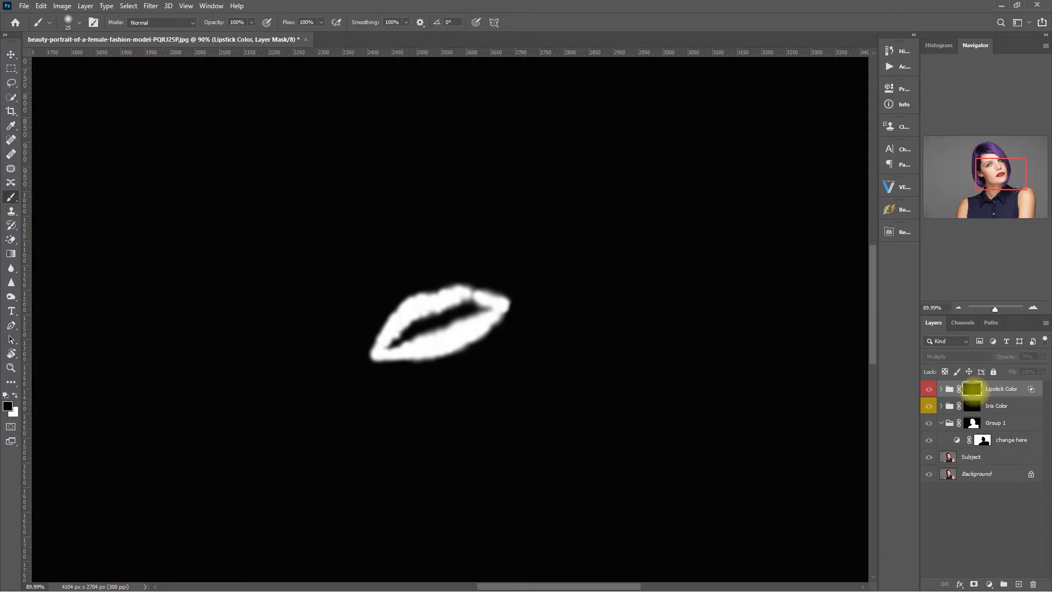
pyautogui.click(442, 351)
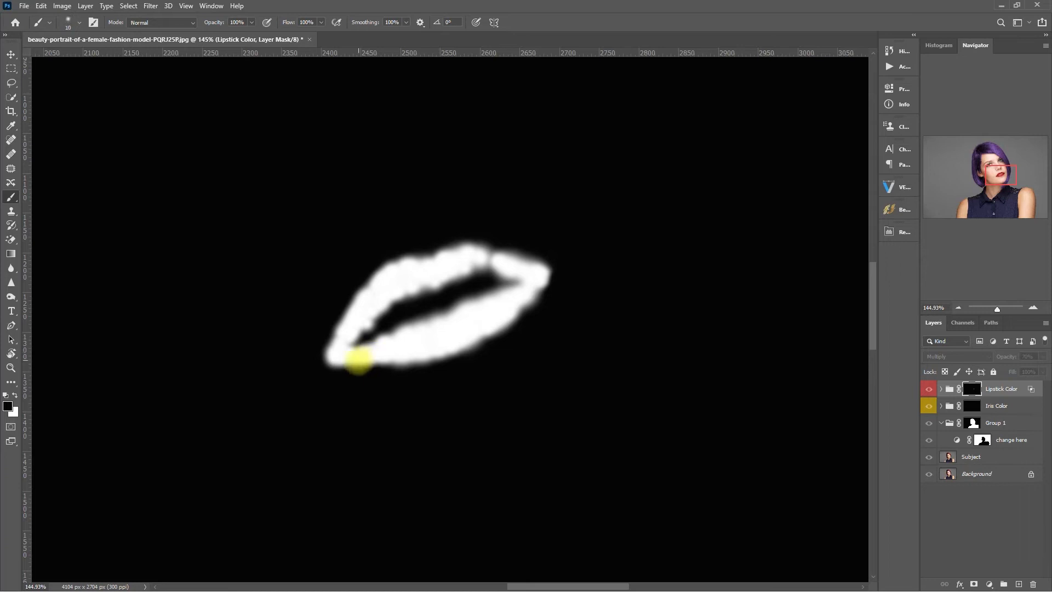
pyautogui.press('x')
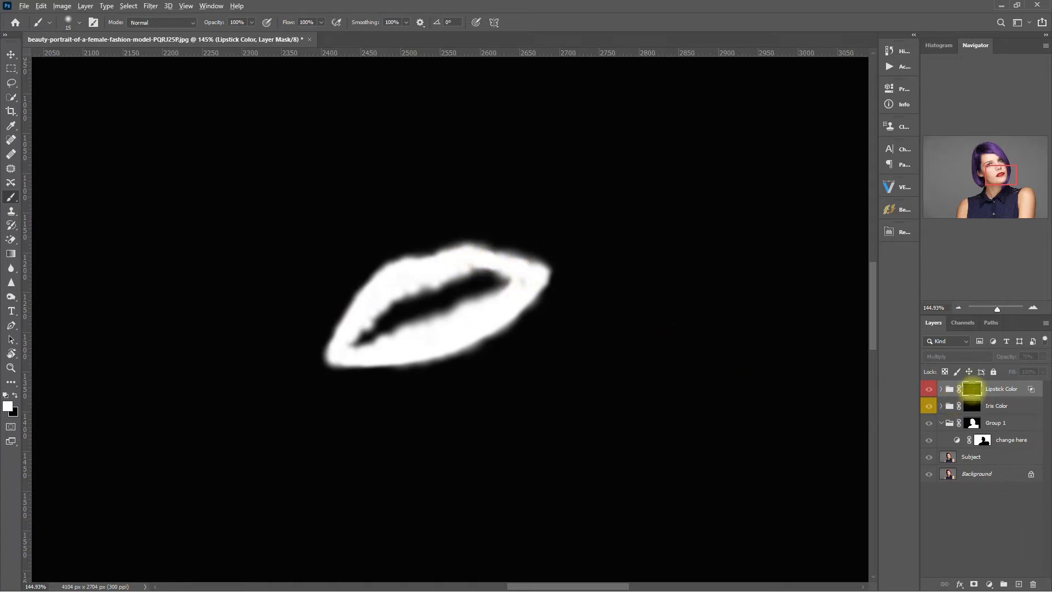
pyautogui.keyDown('alt'); pyautogui.click(973, 389); pyautogui.keyUp('alt')
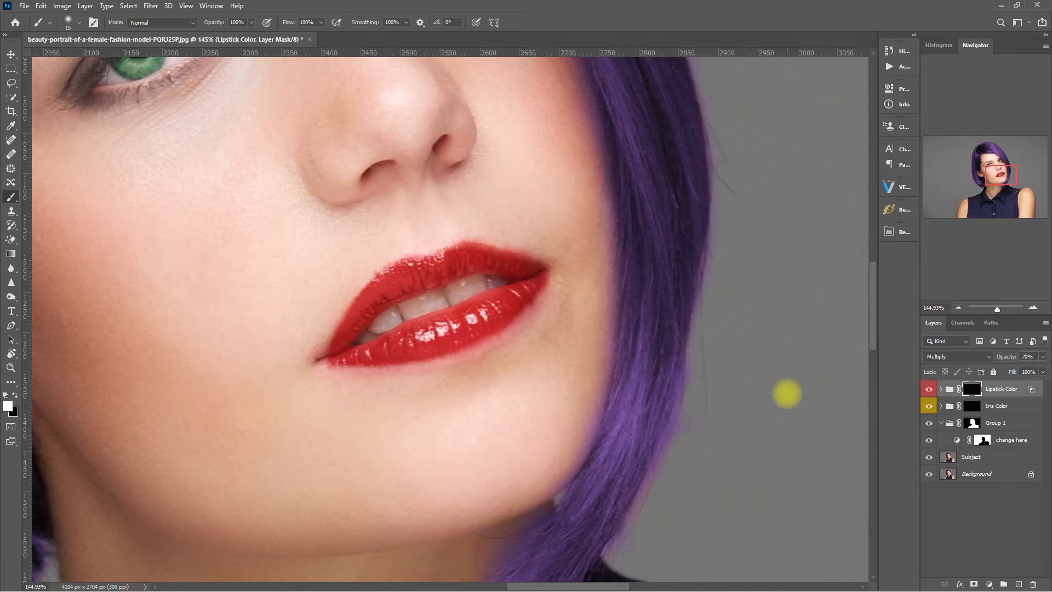
# Fit the image on screen and toggle the Lipstick Color group to compare with the original lips.
pyautogui.hotkey('ctrl', '0')
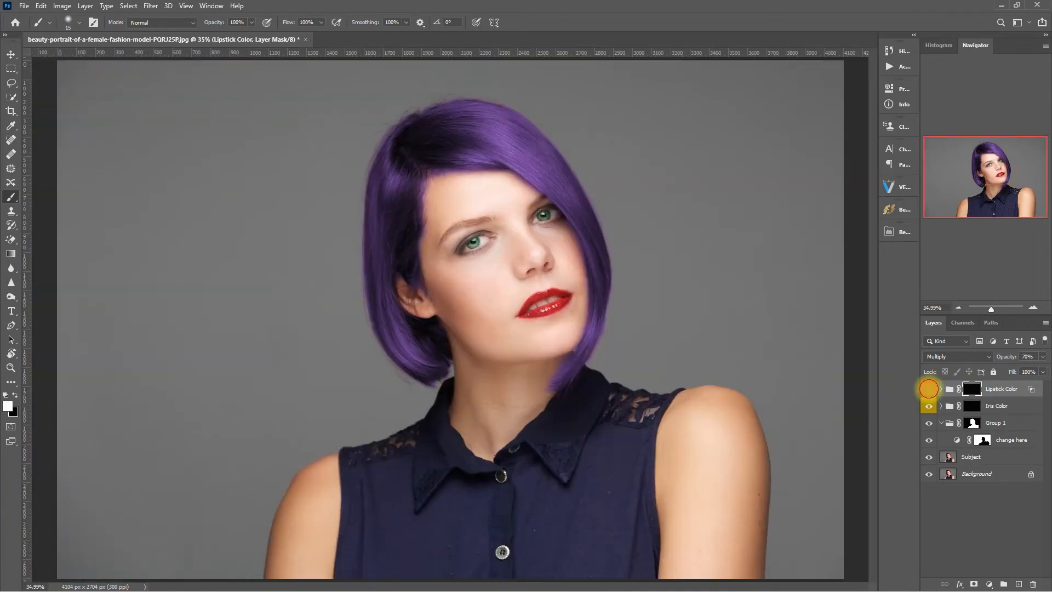
pyautogui.click(929, 389)
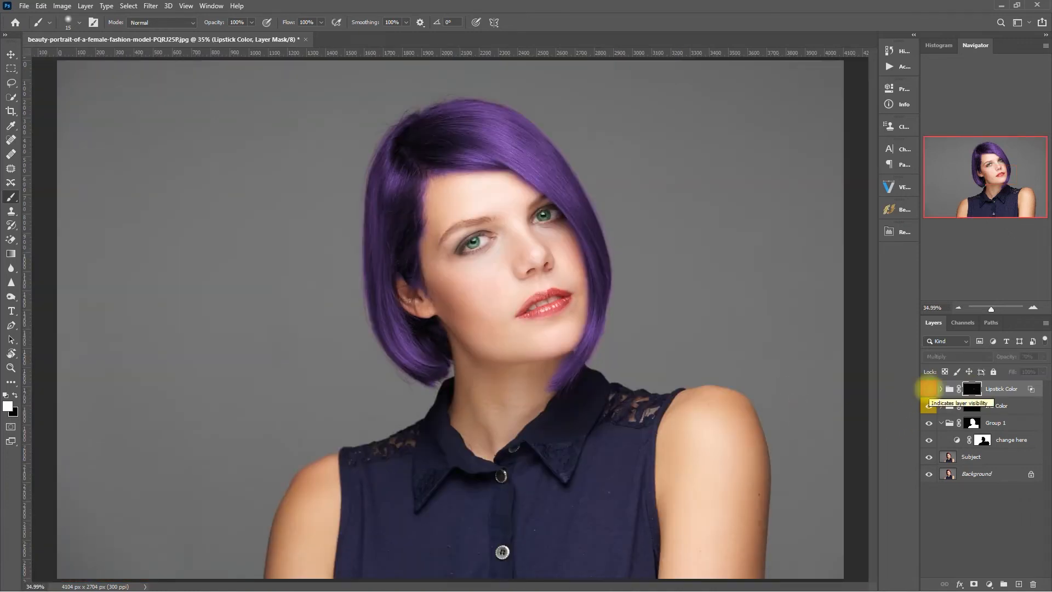
pyautogui.click(929, 389)
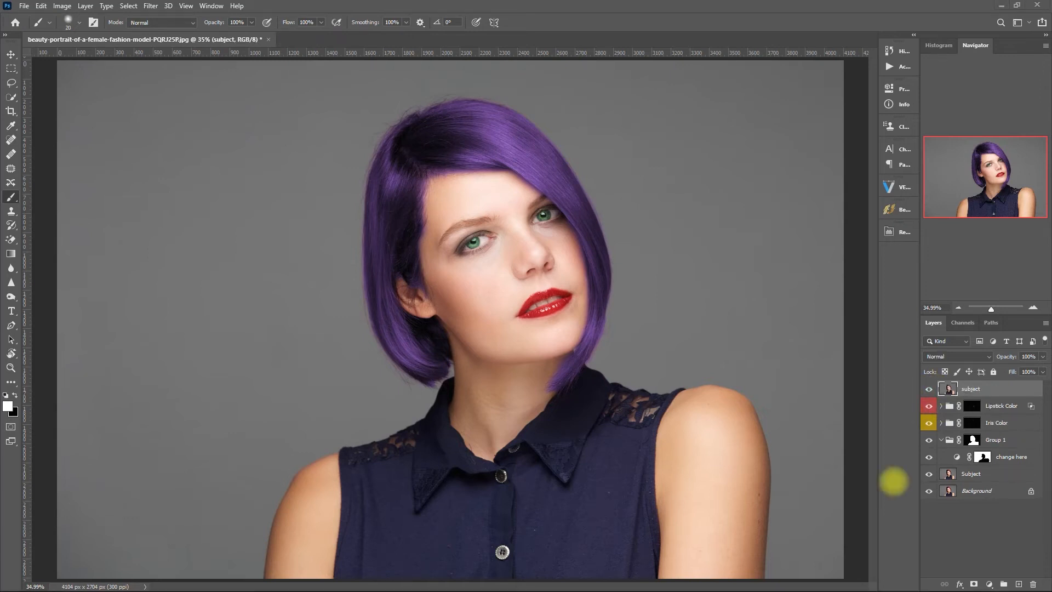
# Add a Change Color group from Retouch Pro's Clothes Fix tools for recolouring the shirt.
pyautogui.click(897, 232)
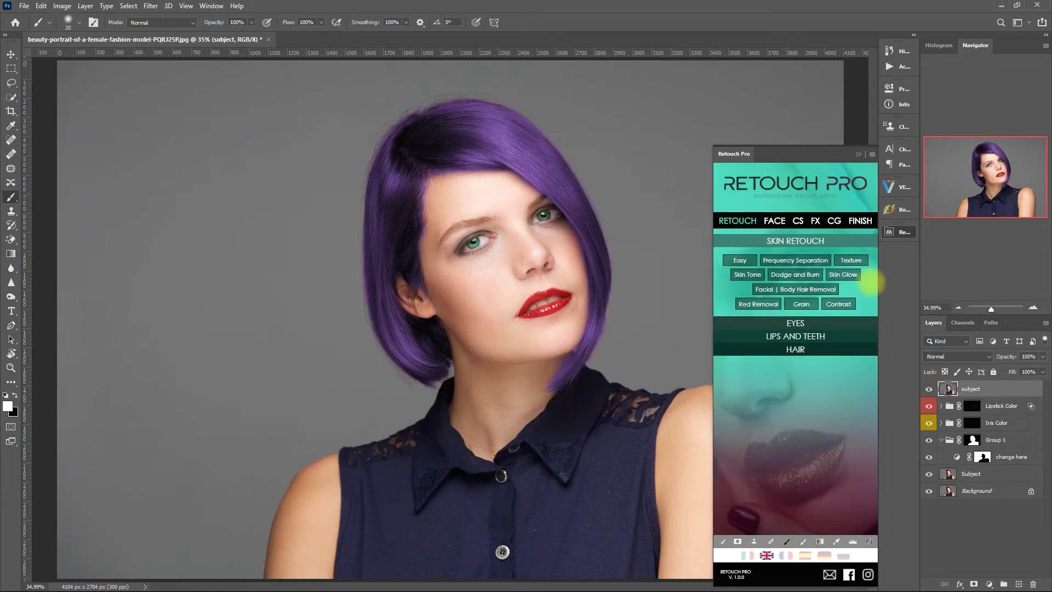
pyautogui.click(798, 220)
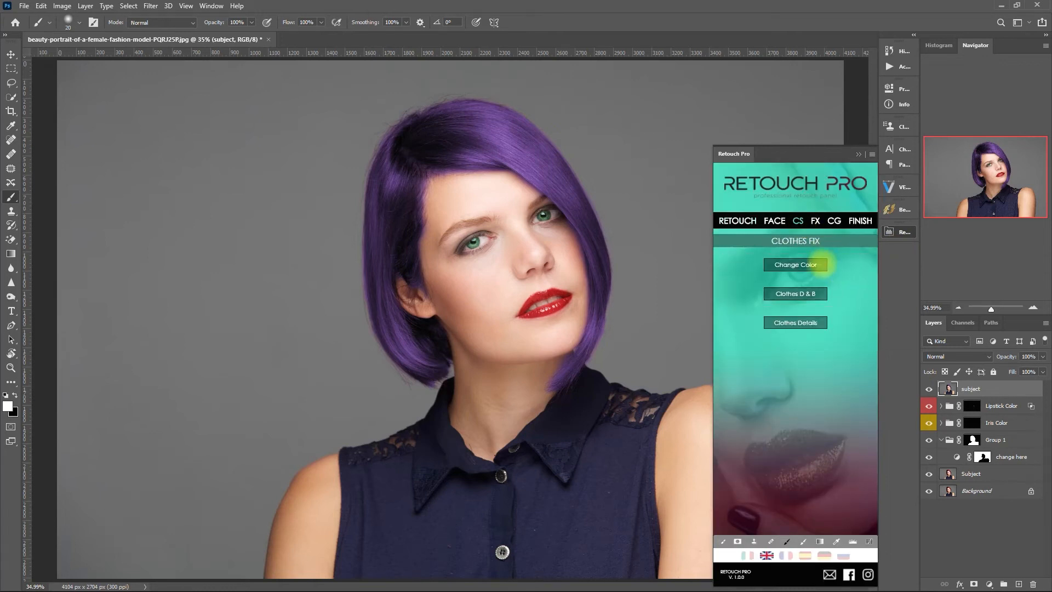
pyautogui.click(821, 264)
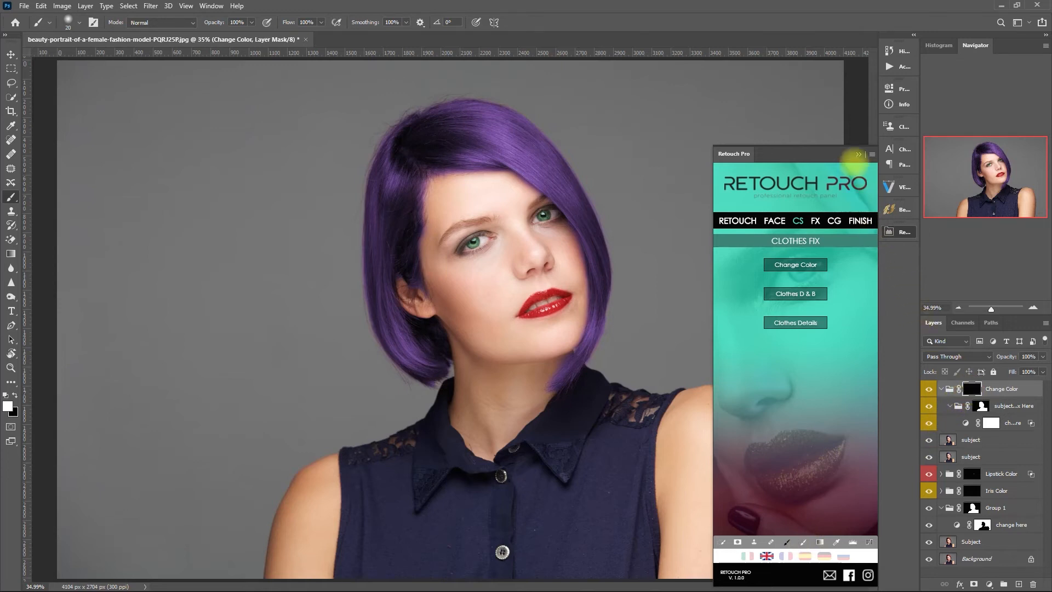
pyautogui.click(858, 154)
# Paint the Change Color mask over the shirt's placket, collar and shoulder lace.
pyautogui.moveTo(394, 539)
pyautogui.mouseDown()
pyautogui.moveTo(468, 552)
pyautogui.moveTo(576, 545)
pyautogui.moveTo(616, 568)
pyautogui.moveTo(571, 500)
pyautogui.moveTo(625, 561)
pyautogui.moveTo(647, 570)
pyautogui.moveTo(649, 545)
pyautogui.moveTo(610, 502)
pyautogui.moveTo(644, 462)
pyautogui.moveTo(648, 416)
pyautogui.moveTo(590, 392)
pyautogui.moveTo(524, 472)
pyautogui.moveTo(537, 444)
pyautogui.moveTo(520, 503)
pyautogui.mouseUp()
pyautogui.press('[')
pyautogui.press('[')
pyautogui.moveTo(360, 563)
pyautogui.mouseDown()
pyautogui.moveTo(365, 460)
pyautogui.moveTo(413, 445)
pyautogui.moveTo(403, 491)
pyautogui.moveTo(447, 498)
pyautogui.moveTo(465, 513)
pyautogui.moveTo(451, 469)
pyautogui.moveTo(374, 479)
pyautogui.moveTo(350, 559)
pyautogui.moveTo(460, 459)
pyautogui.moveTo(475, 467)
pyautogui.moveTo(449, 451)
pyautogui.moveTo(453, 437)
pyautogui.moveTo(439, 427)
pyautogui.moveTo(456, 443)
pyautogui.moveTo(435, 413)
pyautogui.moveTo(448, 372)
pyautogui.mouseUp()
pyautogui.press('[')
pyautogui.press('[')
pyautogui.press('[')
pyautogui.press('[')
pyautogui.press('[')
pyautogui.press('[')
pyautogui.press('[')
pyautogui.press('[')
pyautogui.press('[')
pyautogui.press('[')
pyautogui.press('[')
pyautogui.click(635, 435)
pyautogui.moveTo(635, 434); pyautogui.dragTo(646, 447)
pyautogui.scroll(3, 496, 484)
pyautogui.press(']')
pyautogui.press(']')
pyautogui.moveTo(524, 421)
pyautogui.mouseDown()
pyautogui.moveTo(464, 423)
pyautogui.moveTo(349, 461)
pyautogui.mouseUp()
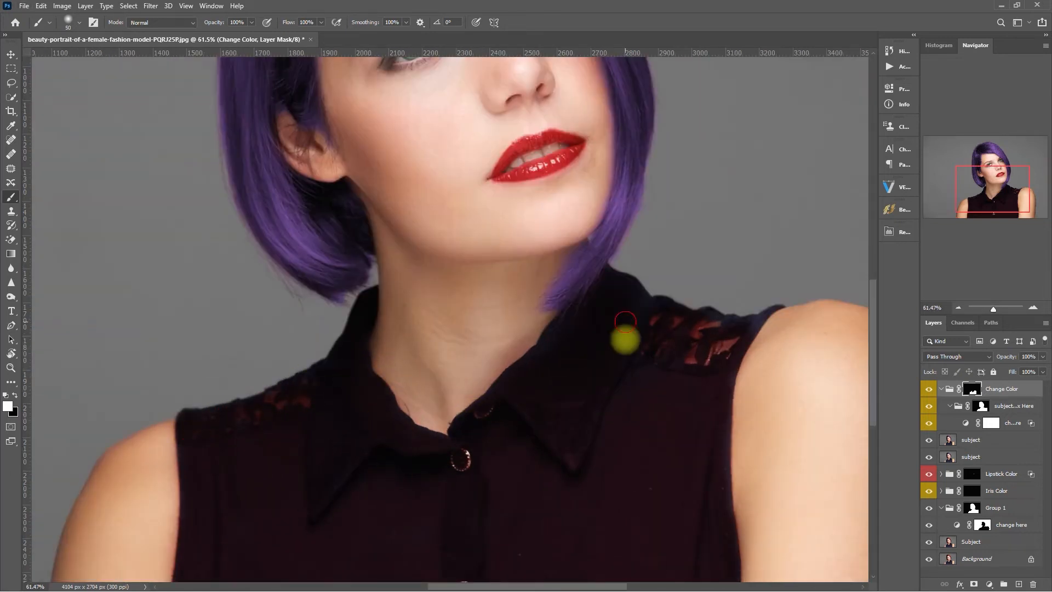
pyautogui.press('[')
pyautogui.press('[')
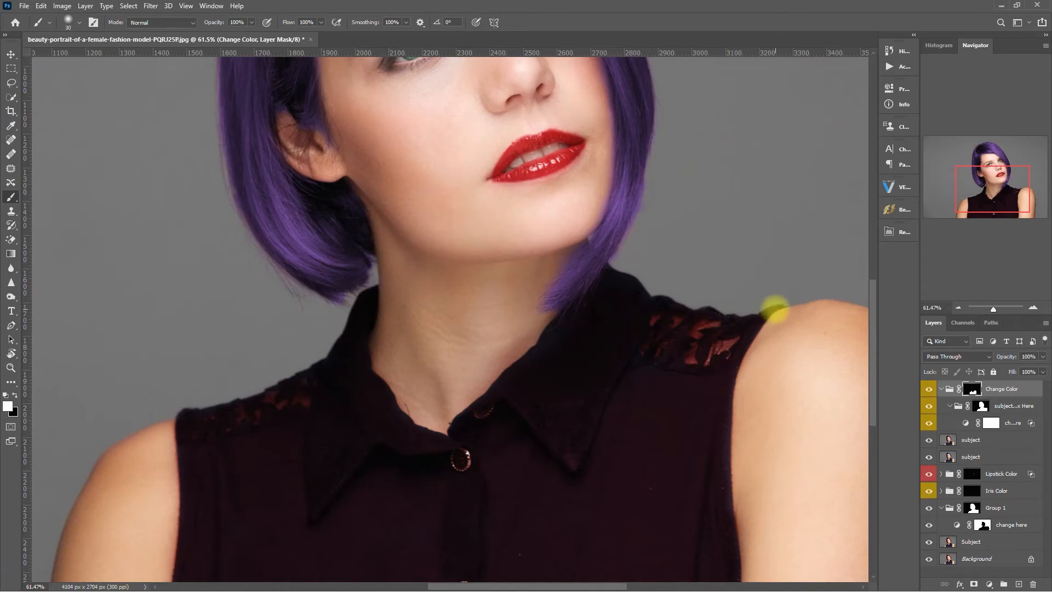
pyautogui.scroll(-3, 731, 486)
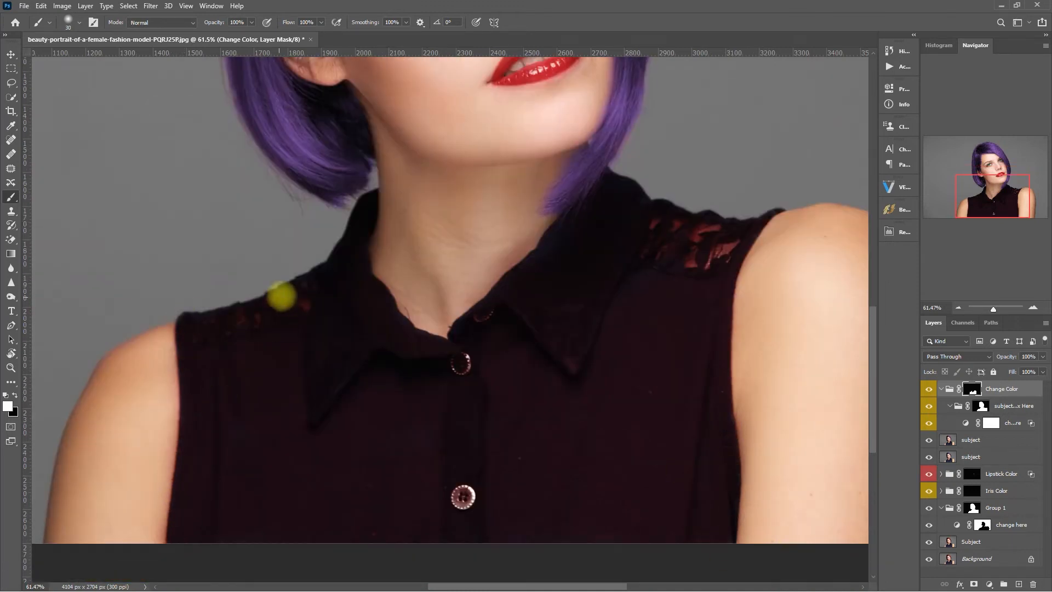
# Fill grey gaps in the shirt mask with white, then shift the shirt's hue toward green.
pyautogui.keyDown('alt'); pyautogui.click(973, 388); pyautogui.keyUp('alt')
pyautogui.moveTo(441, 412)
pyautogui.mouseDown()
pyautogui.moveTo(369, 346)
pyautogui.moveTo(700, 463)
pyautogui.moveTo(660, 253)
pyautogui.moveTo(695, 318)
pyautogui.moveTo(252, 326)
pyautogui.moveTo(313, 287)
pyautogui.moveTo(338, 453)
pyautogui.moveTo(679, 230)
pyautogui.moveTo(741, 225)
pyautogui.mouseUp()
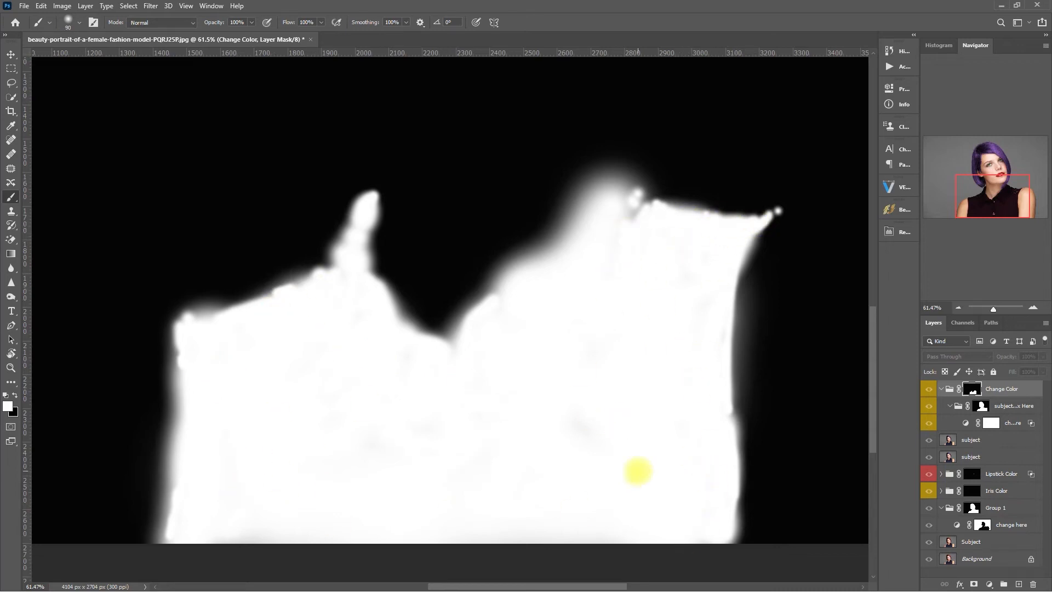
pyautogui.keyDown('alt'); pyautogui.click(953, 391); pyautogui.keyUp('alt')
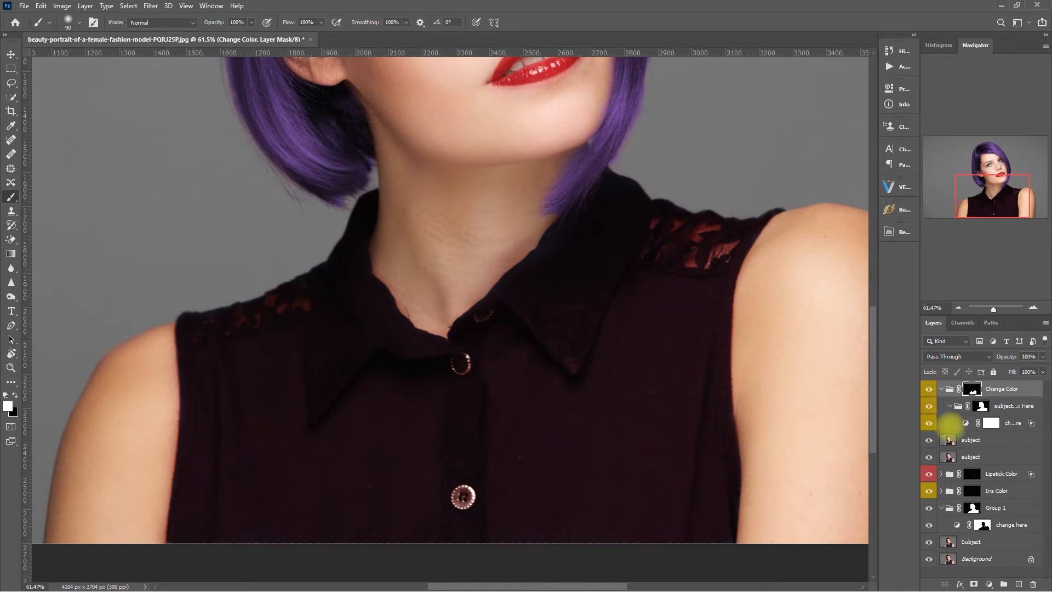
pyautogui.doubleClick(966, 426)
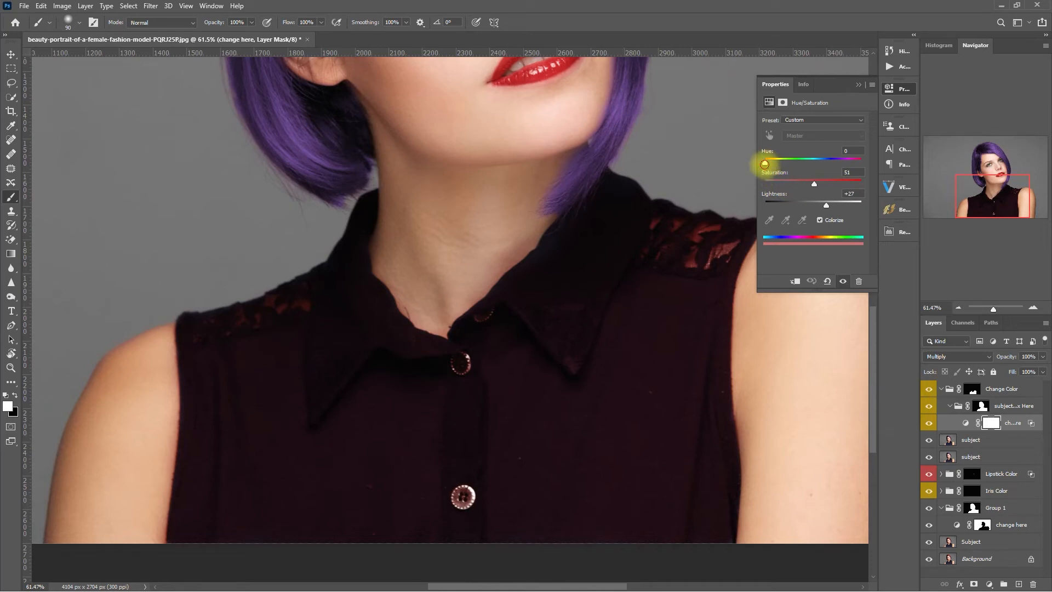
pyautogui.moveTo(772, 162)
pyautogui.mouseDown()
pyautogui.moveTo(861, 162)
pyautogui.moveTo(787, 162)
pyautogui.mouseUp()
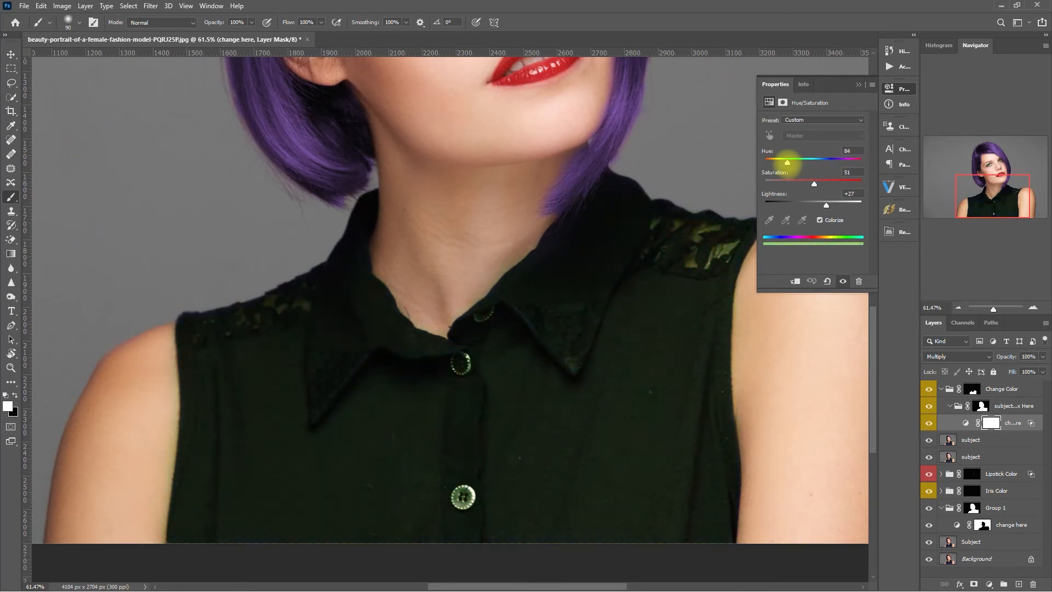
# Lighten the shirt tint slightly, close the adjustment properties and fit the image on screen.
pyautogui.moveTo(826, 205); pyautogui.dragTo(825, 184)
pyautogui.click(859, 85)
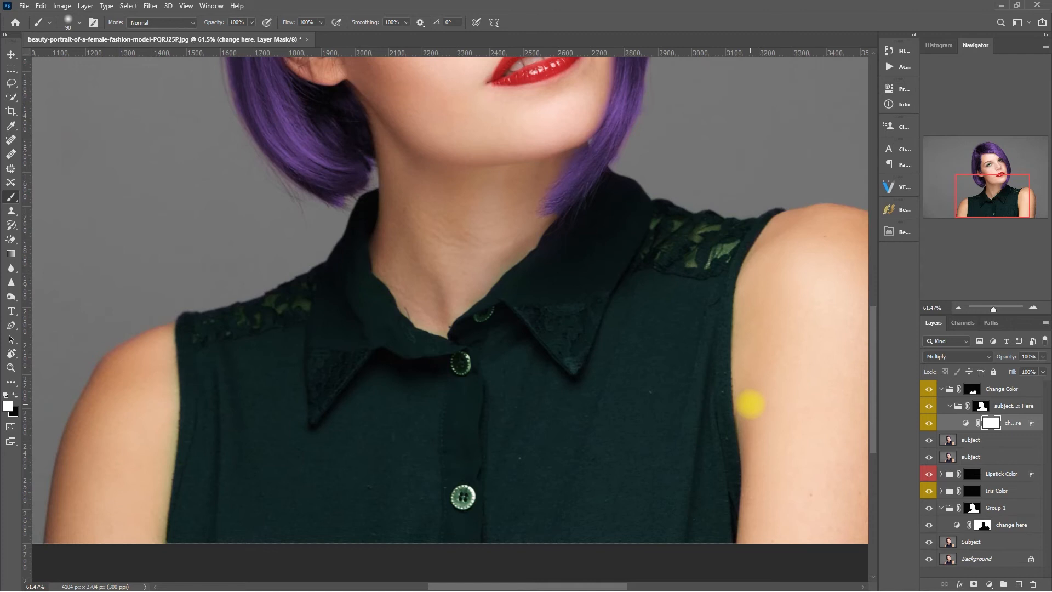
pyautogui.hotkey('ctrl', '0')
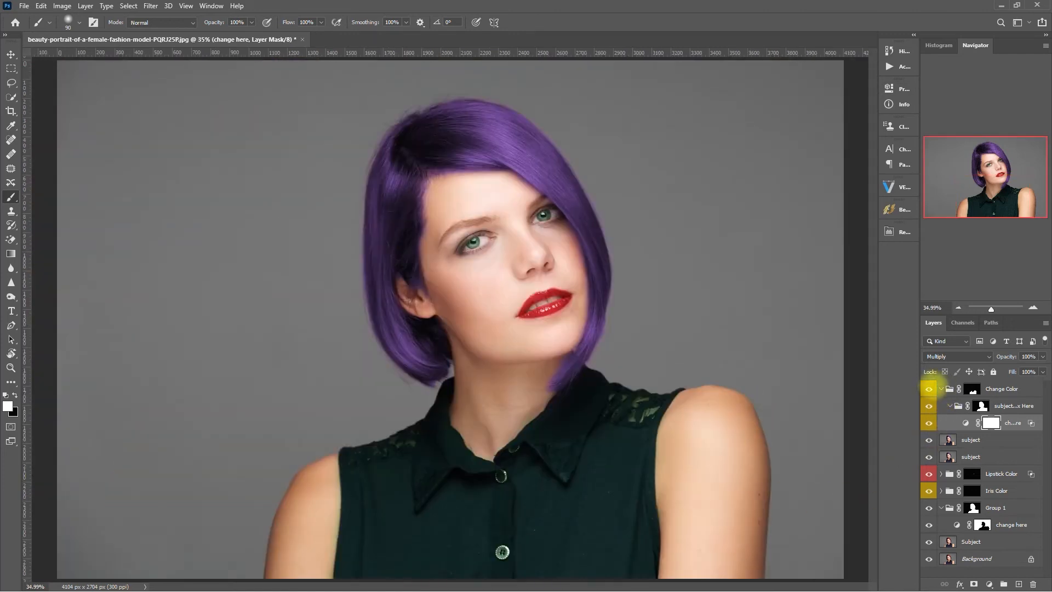
# Toggle the Change Color group off and on twice to compare the green shirt with the navy.
pyautogui.click(929, 390)
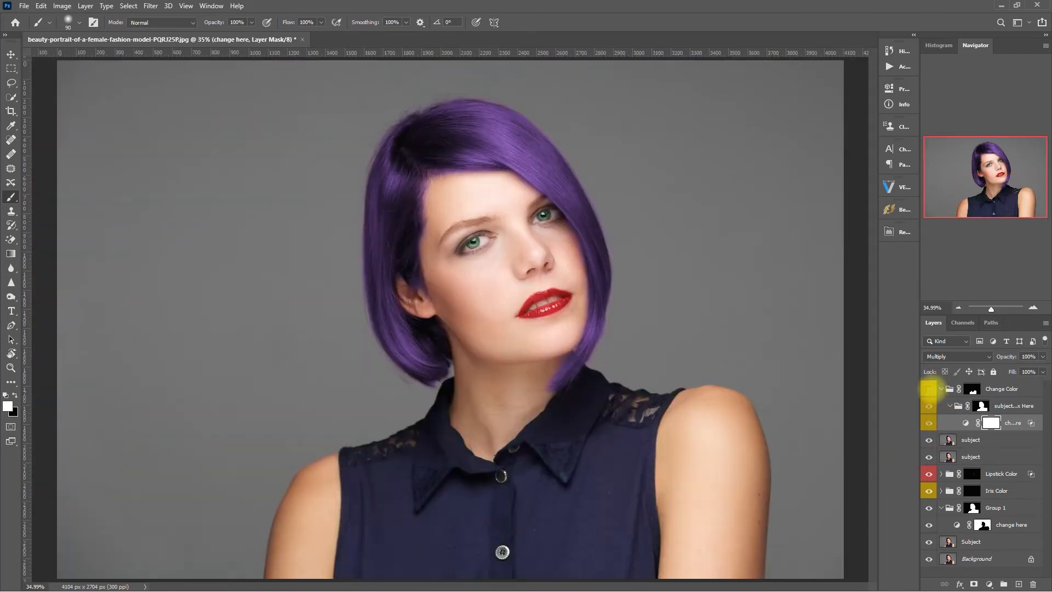
pyautogui.click(929, 389)
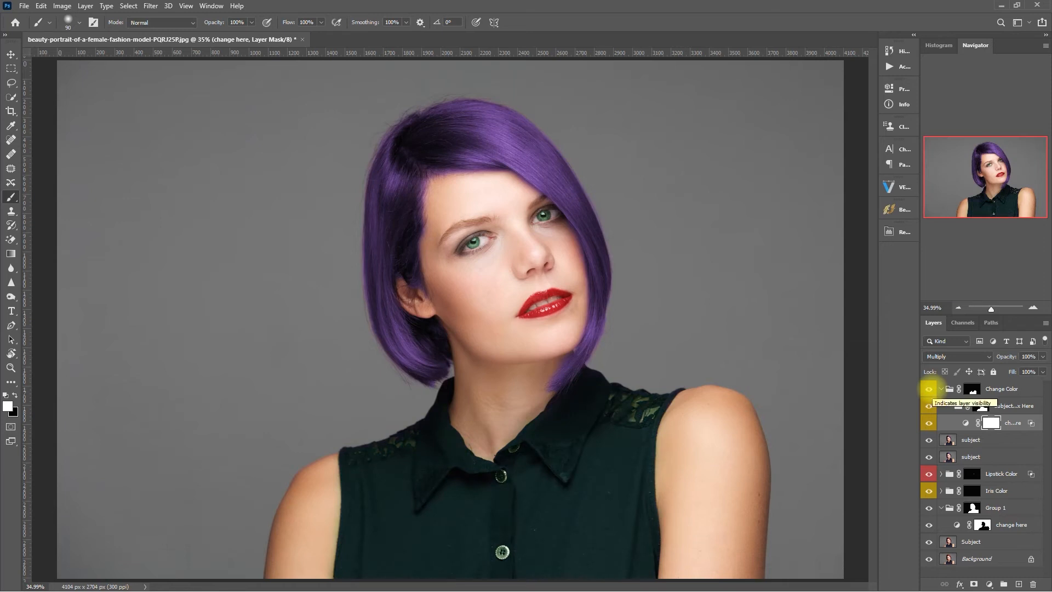
pyautogui.click(930, 389)
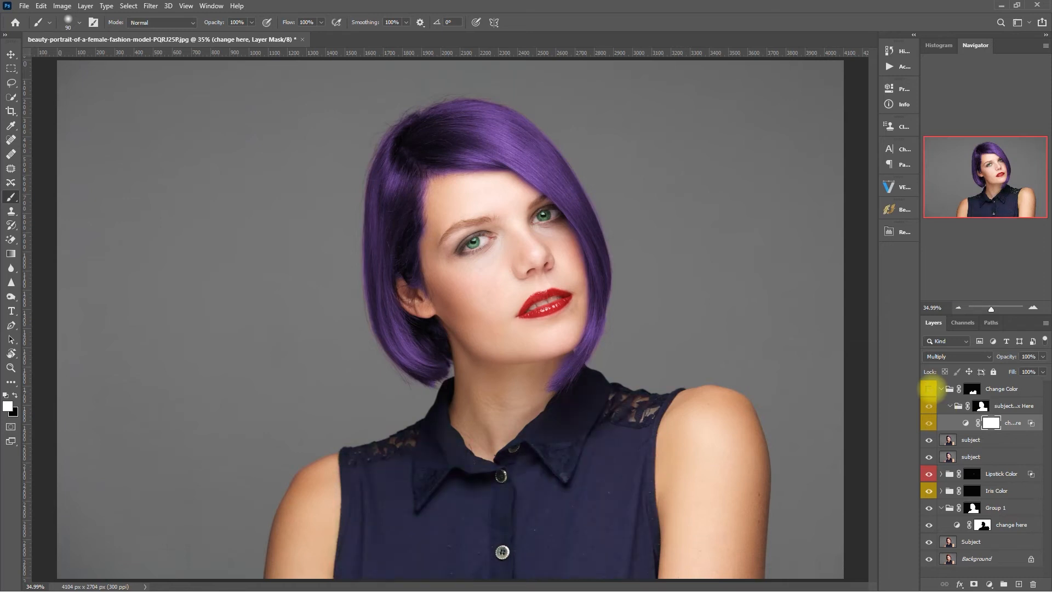
pyautogui.click(929, 389)
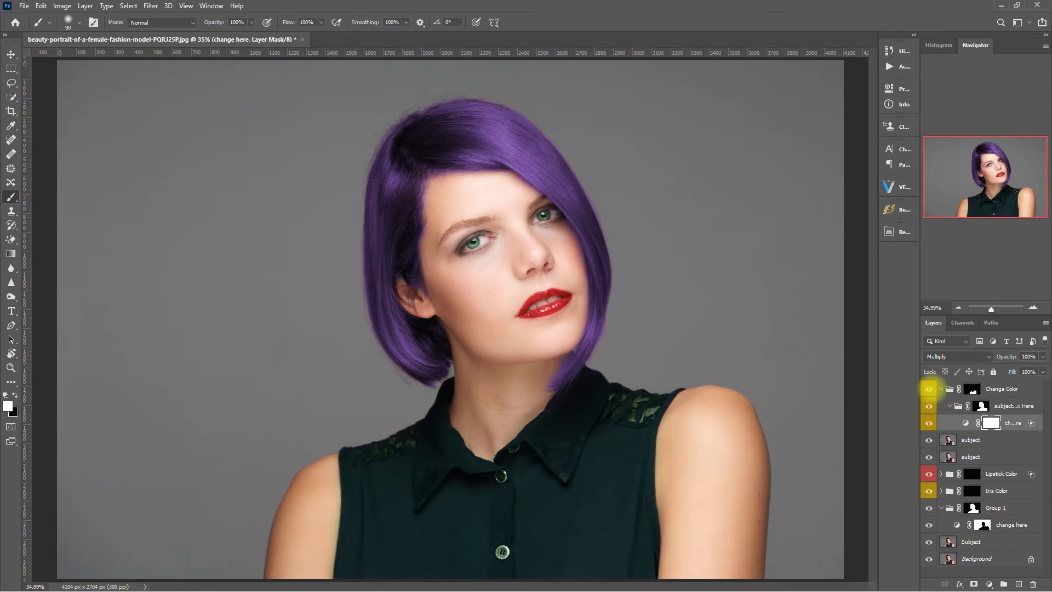
# Select the Change Color group with the Move tool and collapse it in the Layers panel.
pyautogui.click(948, 389)
pyautogui.press('v')
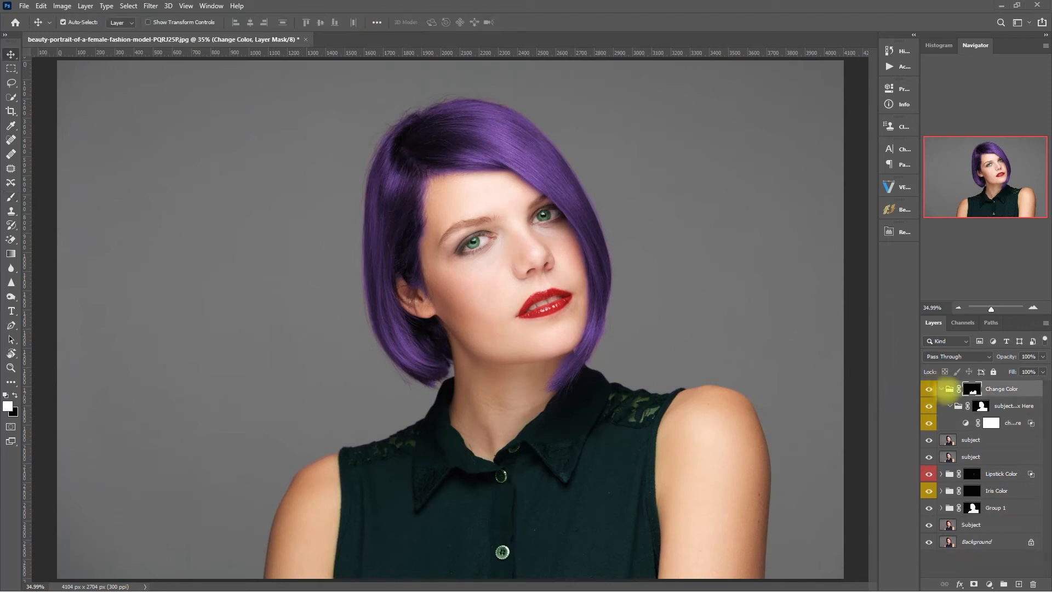
pyautogui.click(942, 389)
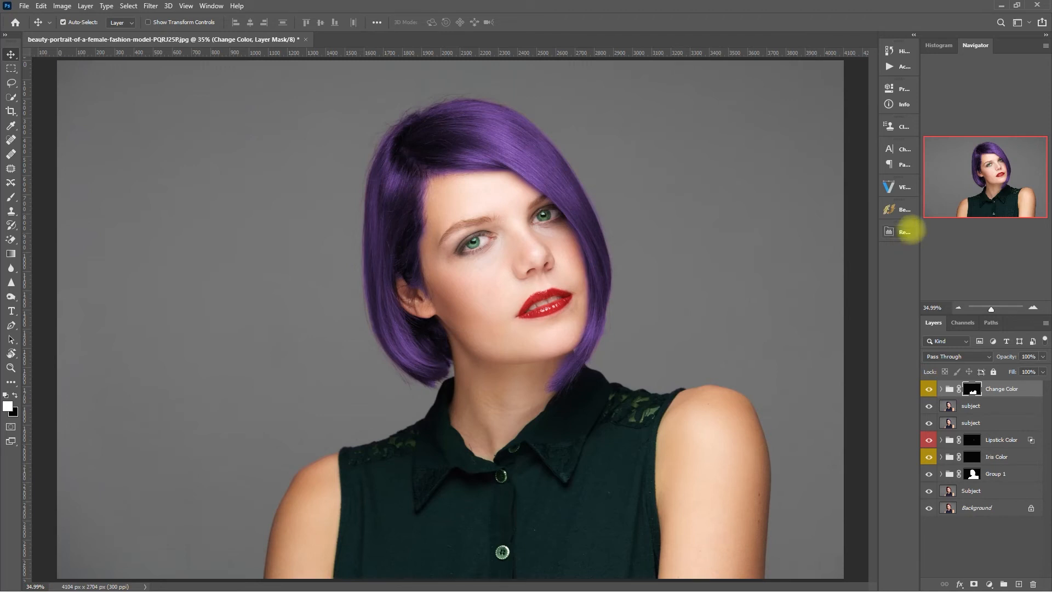
pyautogui.click(906, 230)
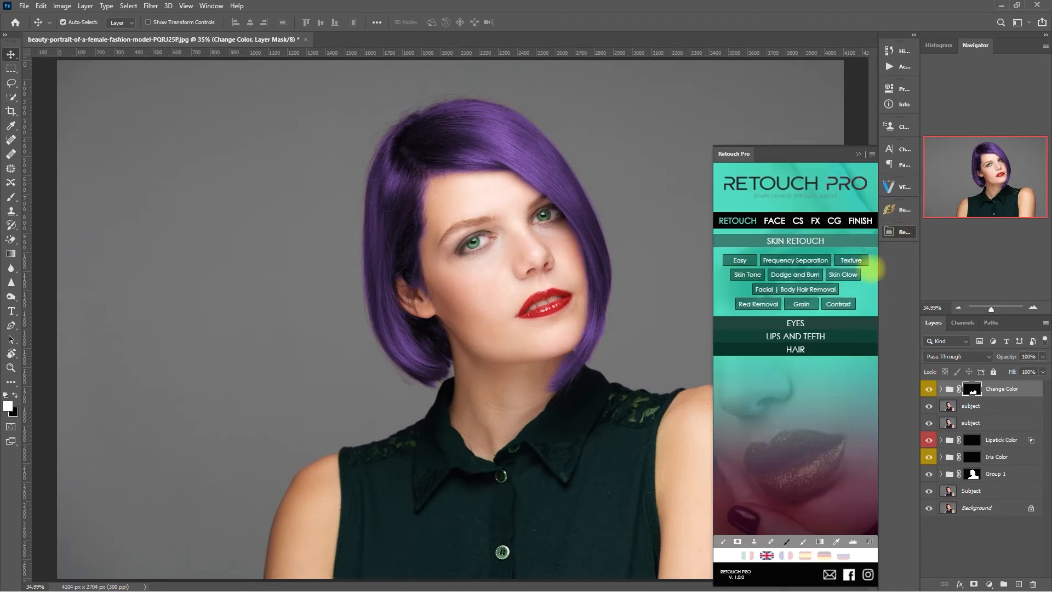
# Add the Skin Tones group from Retouch Pro, expand it and select the Almond layer.
pyautogui.click(849, 242)
pyautogui.click(849, 241)
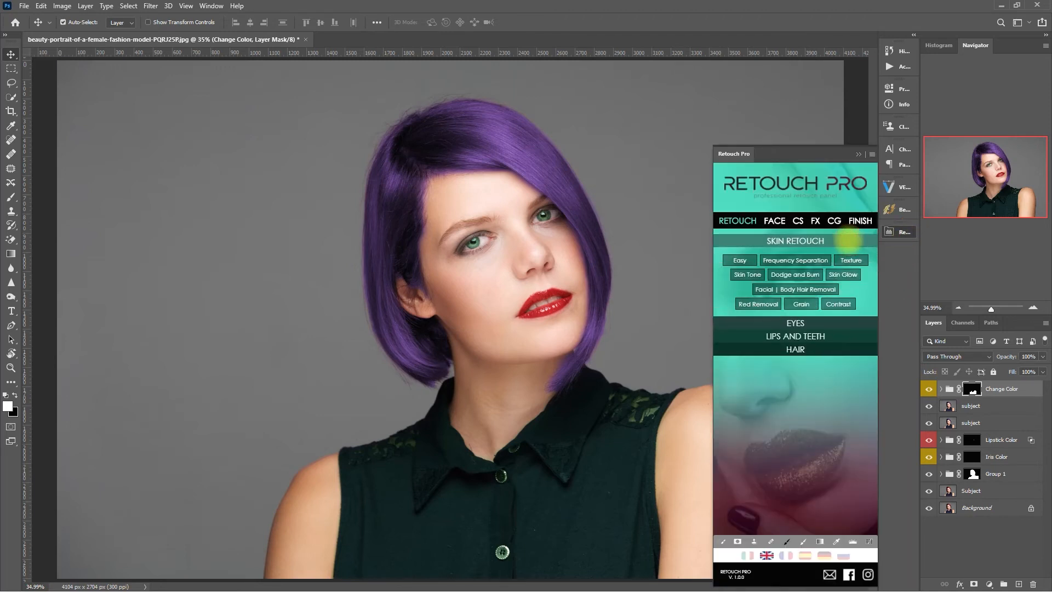
pyautogui.click(746, 274)
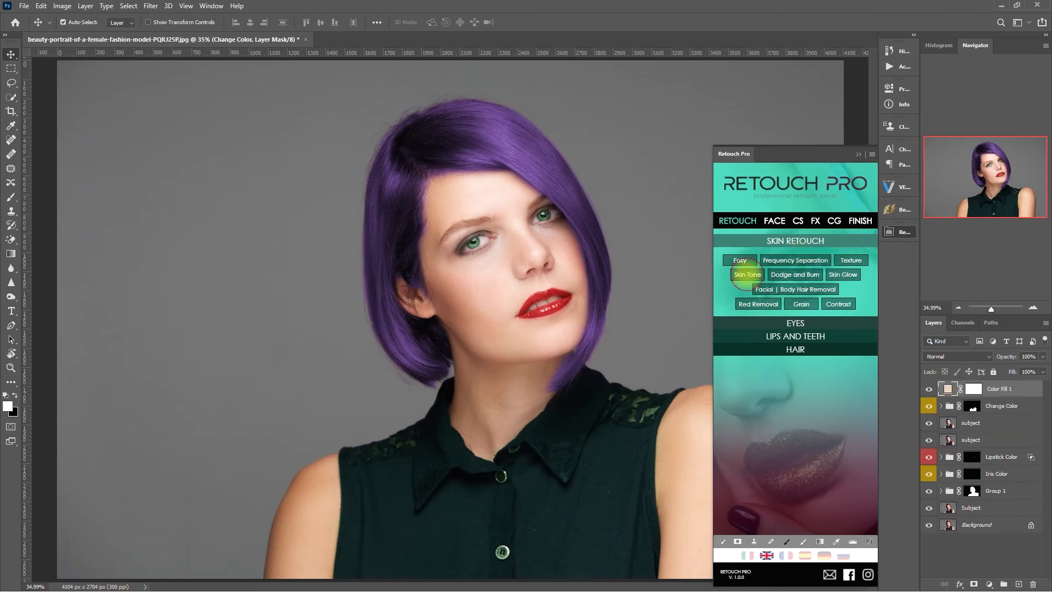
pyautogui.click(858, 154)
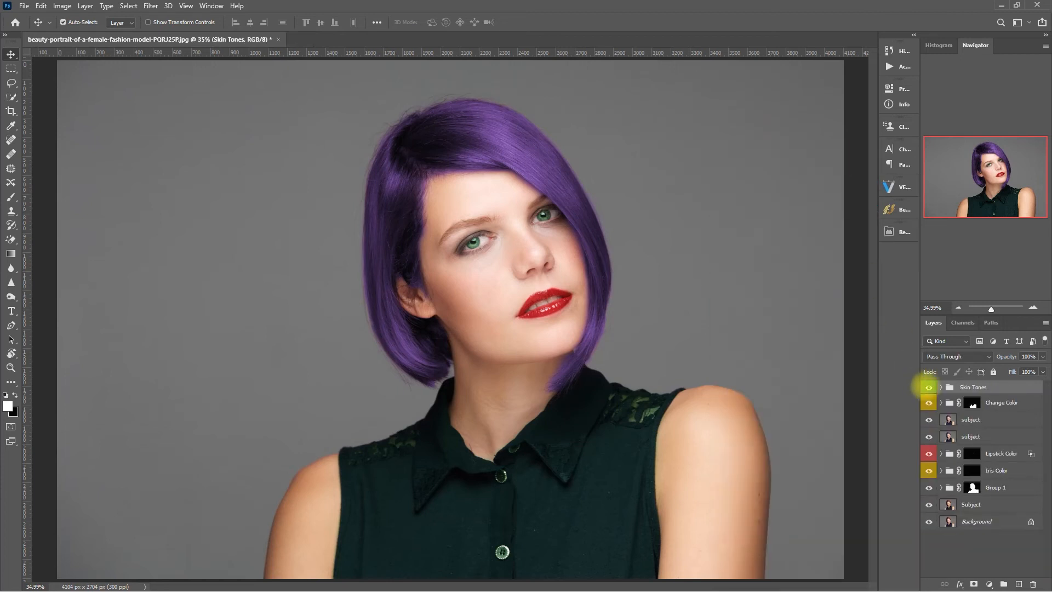
pyautogui.click(942, 387)
pyautogui.scroll(-3, 1031, 433)
pyautogui.scroll(3, 1030, 433)
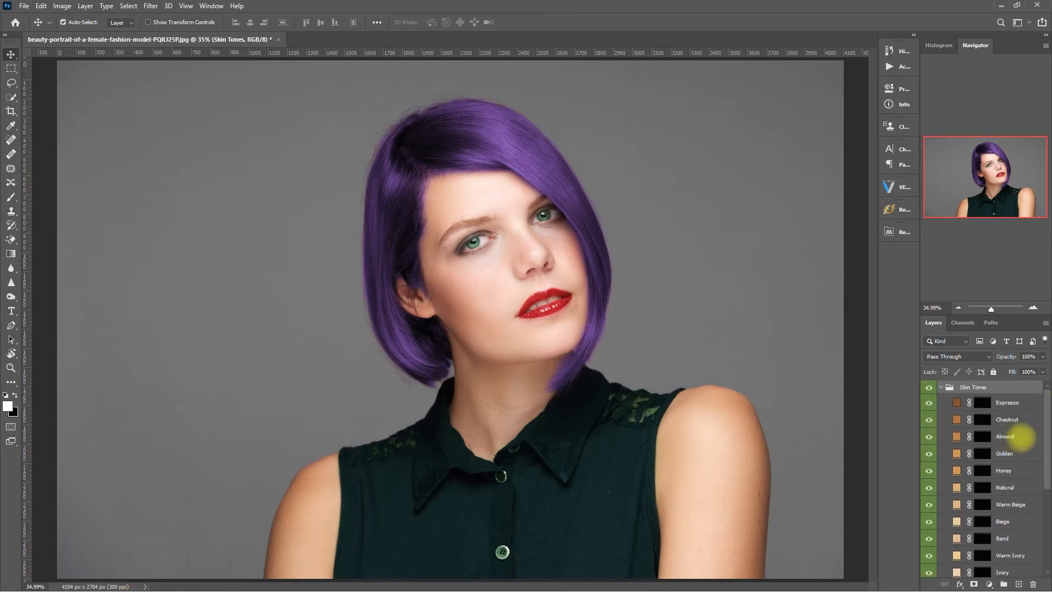
pyautogui.click(1023, 437)
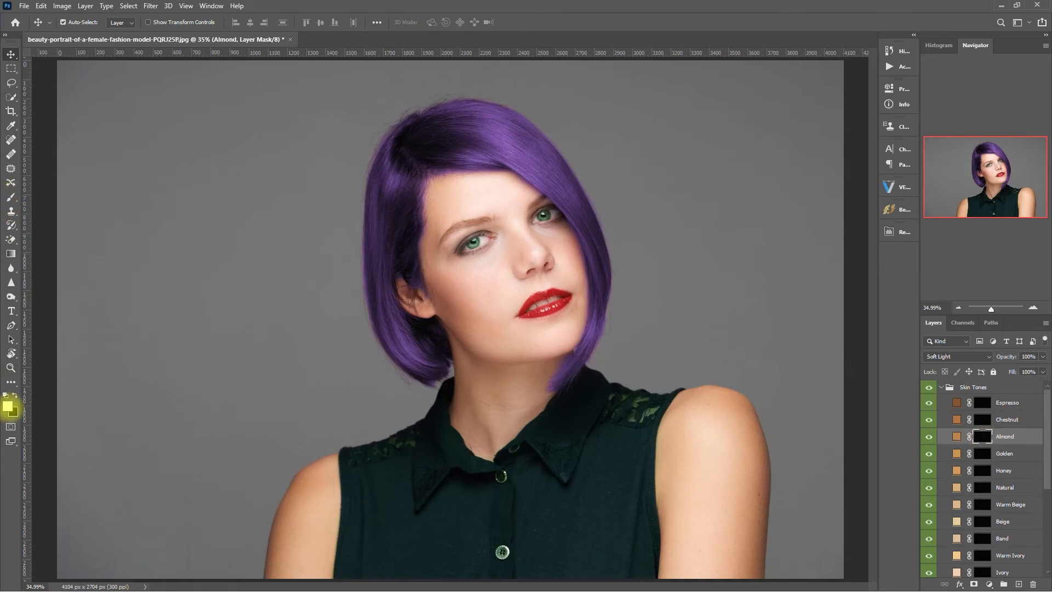
# Brush the Almond tone onto the left shoulder and down the right arm.
pyautogui.press('b')
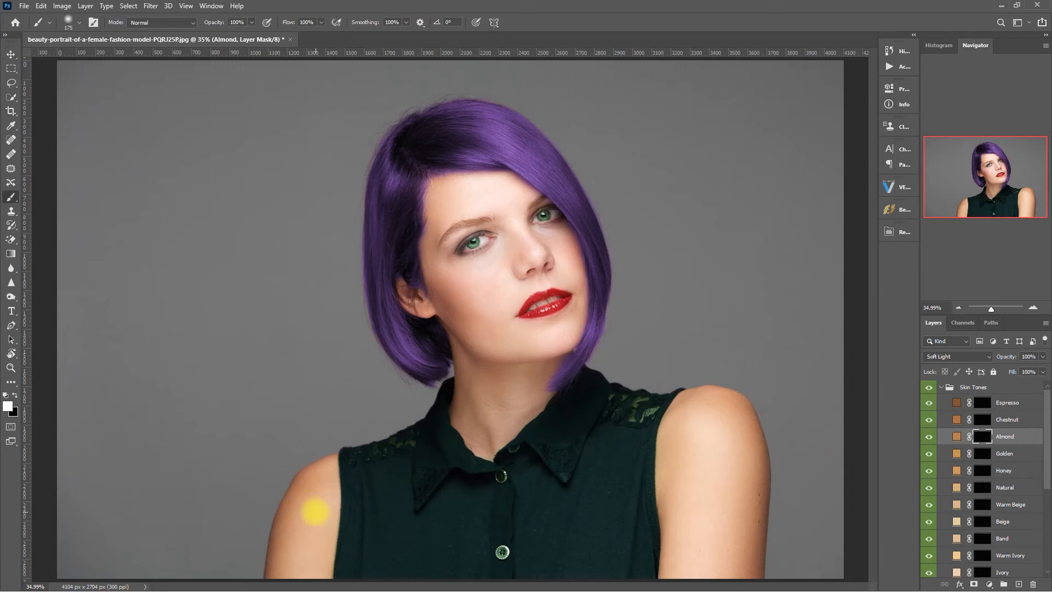
pyautogui.moveTo(305, 513)
pyautogui.mouseDown()
pyautogui.moveTo(286, 562)
pyautogui.moveTo(288, 522)
pyautogui.moveTo(320, 473)
pyautogui.moveTo(290, 564)
pyautogui.moveTo(314, 568)
pyautogui.mouseUp()
pyautogui.press('[')
pyautogui.press('[')
pyautogui.press('[')
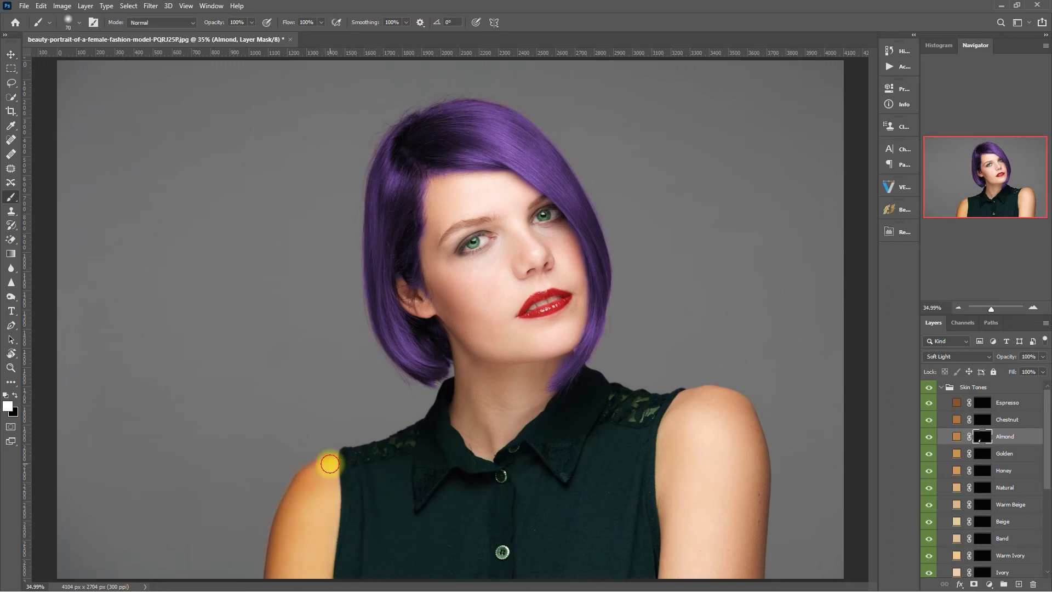
pyautogui.press(']')
pyautogui.press(']')
pyautogui.press(']')
pyautogui.moveTo(319, 494); pyautogui.dragTo(318, 470)
pyautogui.moveTo(694, 412)
pyautogui.mouseDown()
pyautogui.moveTo(676, 428)
pyautogui.moveTo(674, 514)
pyautogui.moveTo(691, 557)
pyautogui.mouseUp()
pyautogui.moveTo(705, 413)
pyautogui.mouseDown()
pyautogui.moveTo(736, 408)
pyautogui.moveTo(753, 462)
pyautogui.moveTo(749, 566)
pyautogui.moveTo(729, 578)
pyautogui.moveTo(731, 539)
pyautogui.moveTo(694, 441)
pyautogui.moveTo(718, 571)
pyautogui.moveTo(673, 448)
pyautogui.moveTo(722, 423)
pyautogui.moveTo(618, 432)
pyautogui.moveTo(407, 304)
pyautogui.moveTo(450, 302)
pyautogui.moveTo(442, 217)
pyautogui.mouseUp()
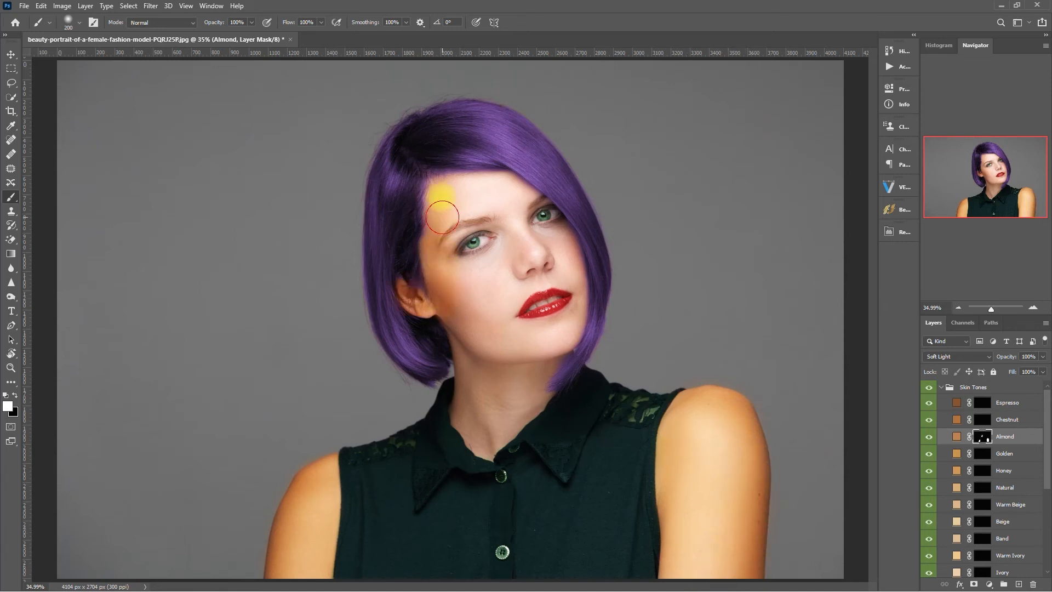
# Paint the Almond tone over the face, cheeks and neck, then view its mask in black and white.
pyautogui.press('[')
pyautogui.press('[')
pyautogui.press('[')
pyautogui.moveTo(533, 206)
pyautogui.mouseDown()
pyautogui.moveTo(568, 266)
pyautogui.moveTo(560, 339)
pyautogui.moveTo(486, 450)
pyautogui.moveTo(462, 420)
pyautogui.moveTo(455, 322)
pyautogui.moveTo(480, 431)
pyautogui.moveTo(516, 371)
pyautogui.moveTo(478, 413)
pyautogui.moveTo(494, 439)
pyautogui.moveTo(438, 192)
pyautogui.mouseUp()
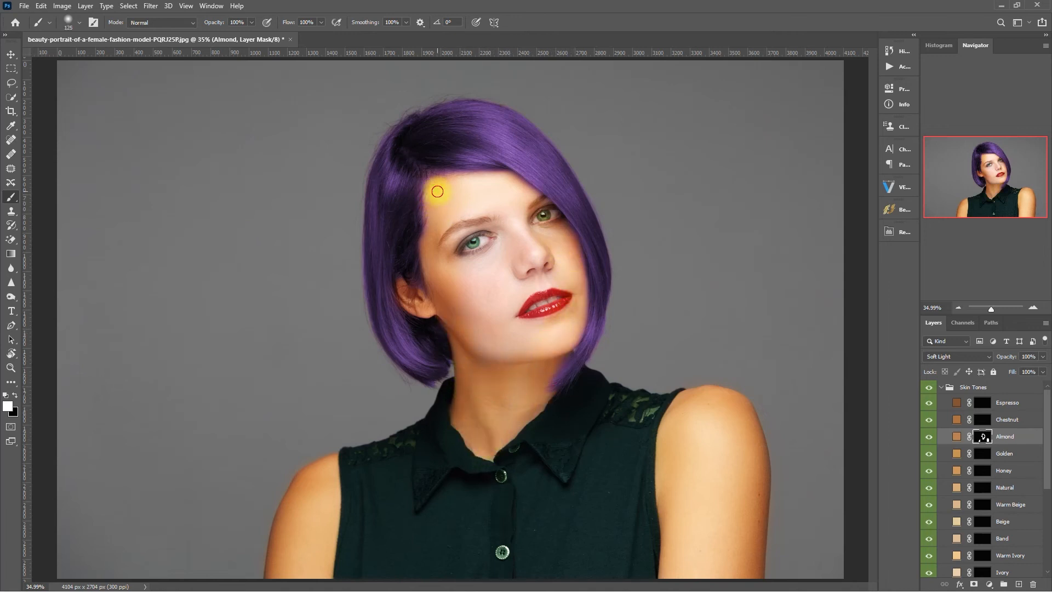
pyautogui.moveTo(502, 193)
pyautogui.mouseDown()
pyautogui.moveTo(508, 345)
pyautogui.moveTo(481, 191)
pyautogui.moveTo(461, 209)
pyautogui.moveTo(548, 285)
pyautogui.moveTo(495, 276)
pyautogui.mouseUp()
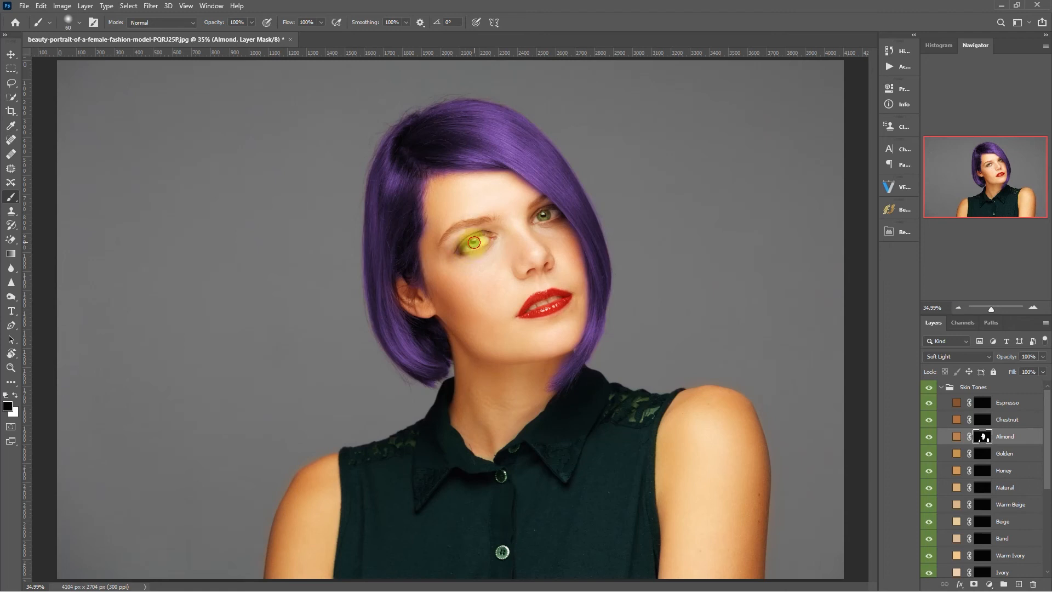
pyautogui.moveTo(487, 239)
pyautogui.mouseDown()
pyautogui.moveTo(556, 213)
pyautogui.moveTo(553, 300)
pyautogui.moveTo(520, 308)
pyautogui.moveTo(559, 292)
pyautogui.moveTo(566, 305)
pyautogui.moveTo(519, 314)
pyautogui.moveTo(528, 300)
pyautogui.moveTo(562, 294)
pyautogui.moveTo(563, 308)
pyautogui.moveTo(536, 316)
pyautogui.moveTo(474, 242)
pyautogui.moveTo(461, 248)
pyautogui.moveTo(547, 218)
pyautogui.moveTo(465, 257)
pyautogui.mouseUp()
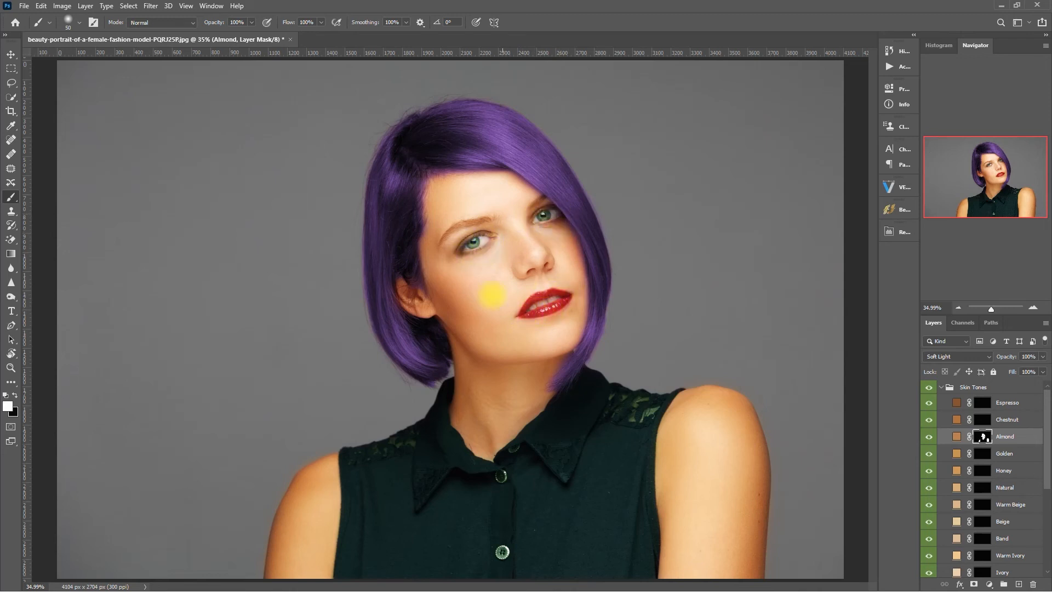
pyautogui.keyDown('alt'); pyautogui.click(983, 436); pyautogui.keyUp('alt')
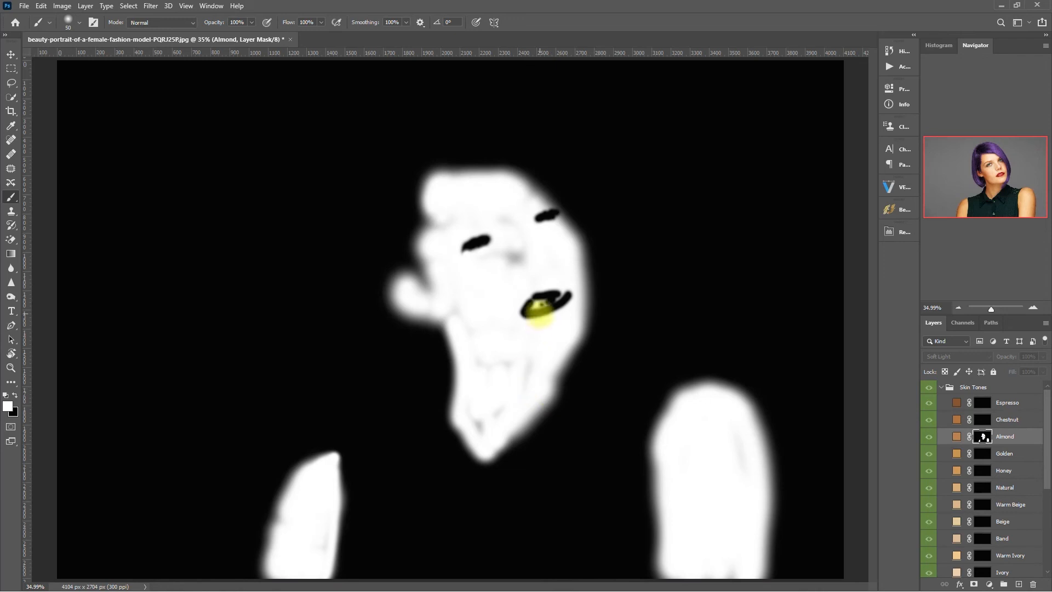
# Fill the grey patches on the neck, face and both arm edges white in the Almond mask.
pyautogui.moveTo(493, 409)
pyautogui.mouseDown()
pyautogui.moveTo(477, 348)
pyautogui.moveTo(497, 296)
pyautogui.mouseUp()
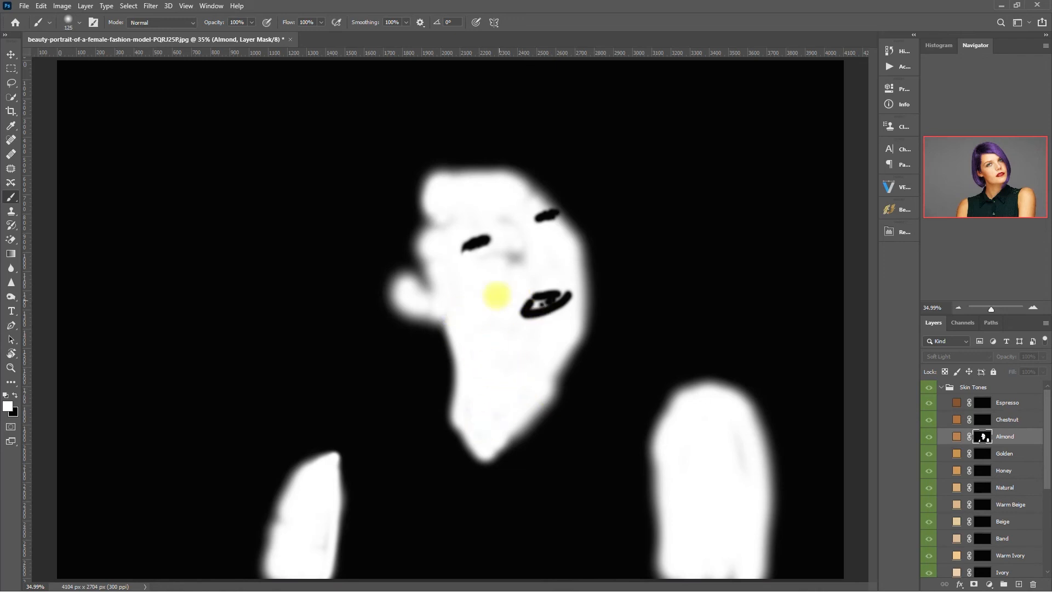
pyautogui.moveTo(504, 256)
pyautogui.mouseDown()
pyautogui.moveTo(450, 267)
pyautogui.moveTo(511, 194)
pyautogui.moveTo(488, 285)
pyautogui.mouseUp()
pyautogui.moveTo(287, 517); pyautogui.dragTo(272, 574)
pyautogui.click(731, 548)
pyautogui.moveTo(731, 548); pyautogui.dragTo(787, 564)
# Paint black over the lips to remove the tint, then return to the colour view.
pyautogui.press('x')
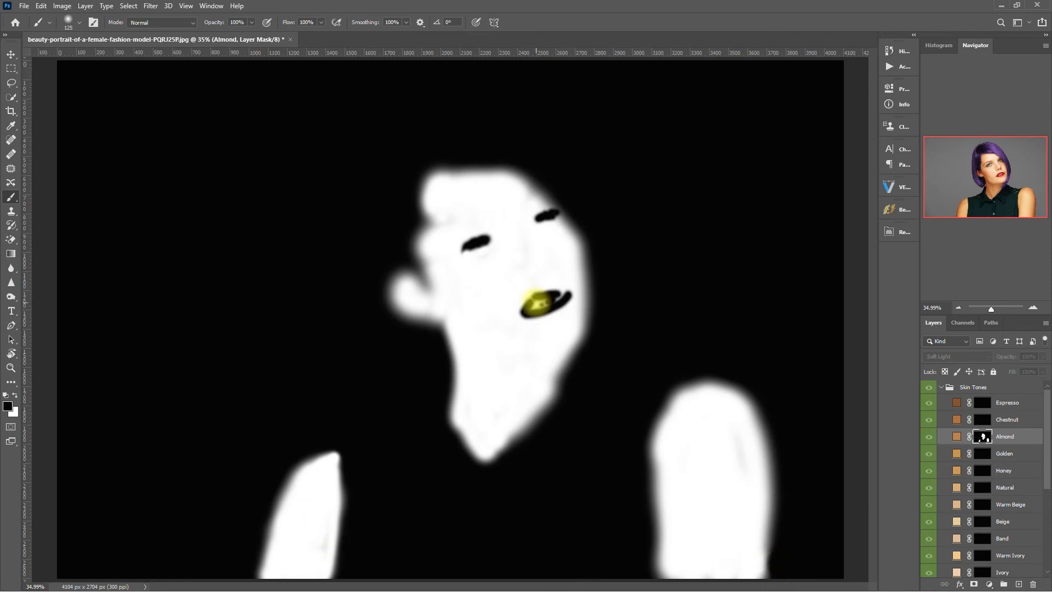
pyautogui.moveTo(532, 300)
pyautogui.mouseDown()
pyautogui.moveTo(565, 296)
pyautogui.moveTo(530, 302)
pyautogui.mouseUp()
pyautogui.press('x')
pyautogui.click(565, 288)
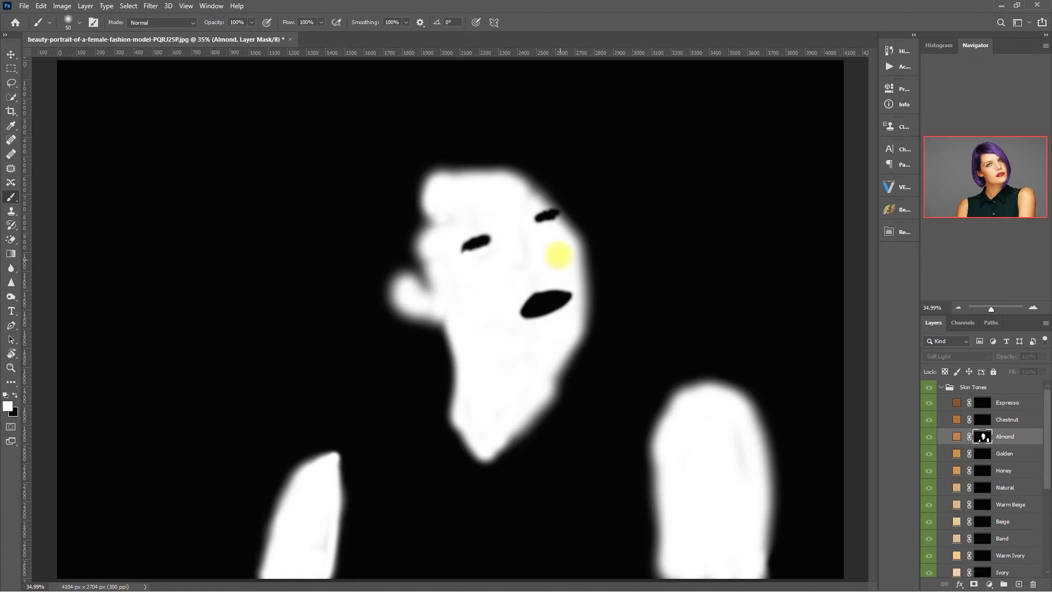
pyautogui.keyDown('alt'); pyautogui.click(981, 437); pyautogui.keyUp('alt')
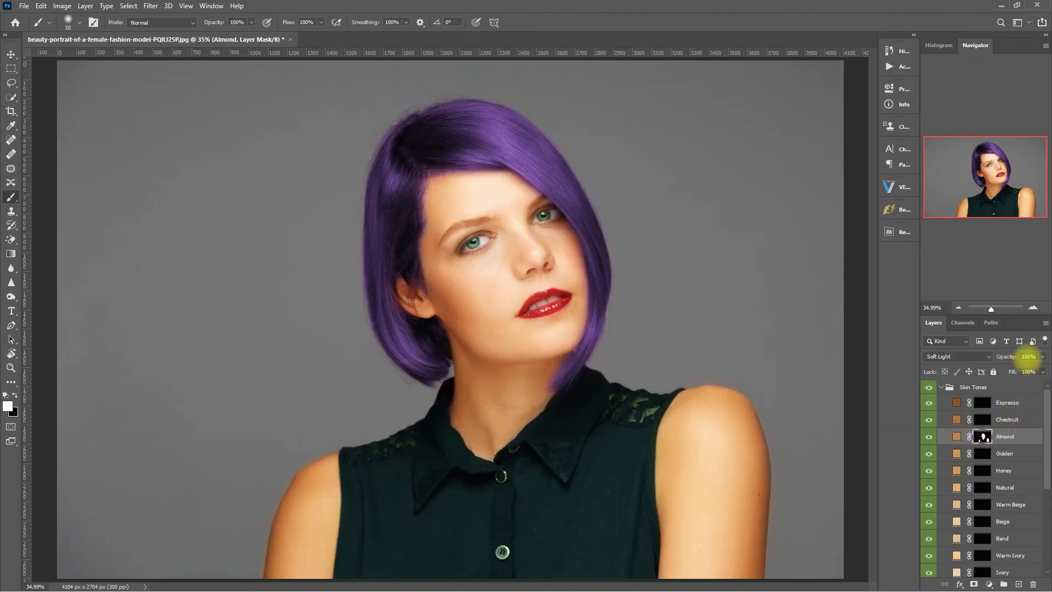
# Set the Almond layer to 40% opacity, collapse Skin Tones and toggle it twice to compare.
pyautogui.click(1027, 357)
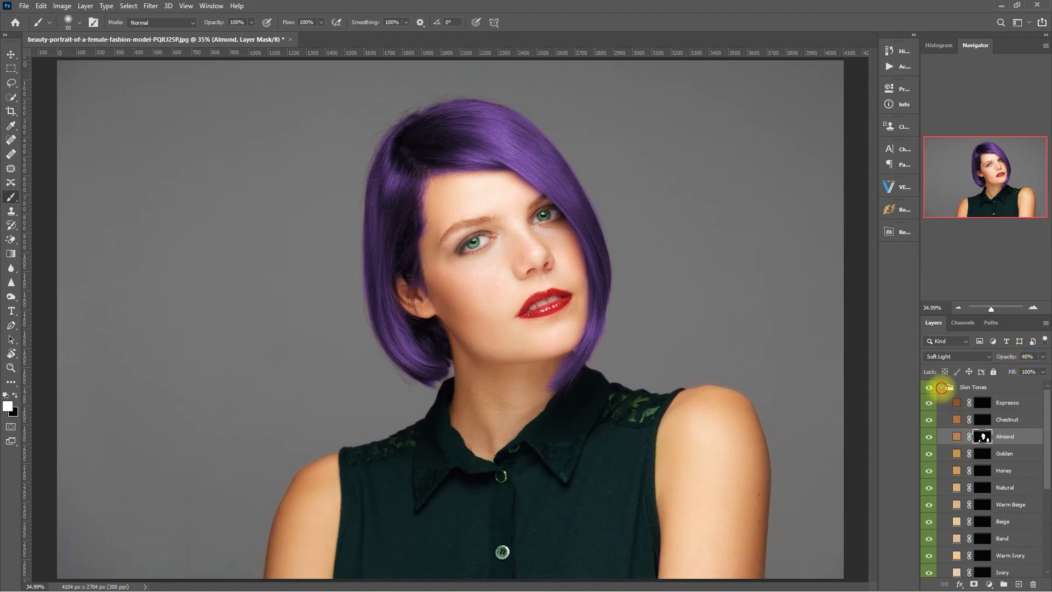
pyautogui.click(941, 387)
pyautogui.click(928, 388)
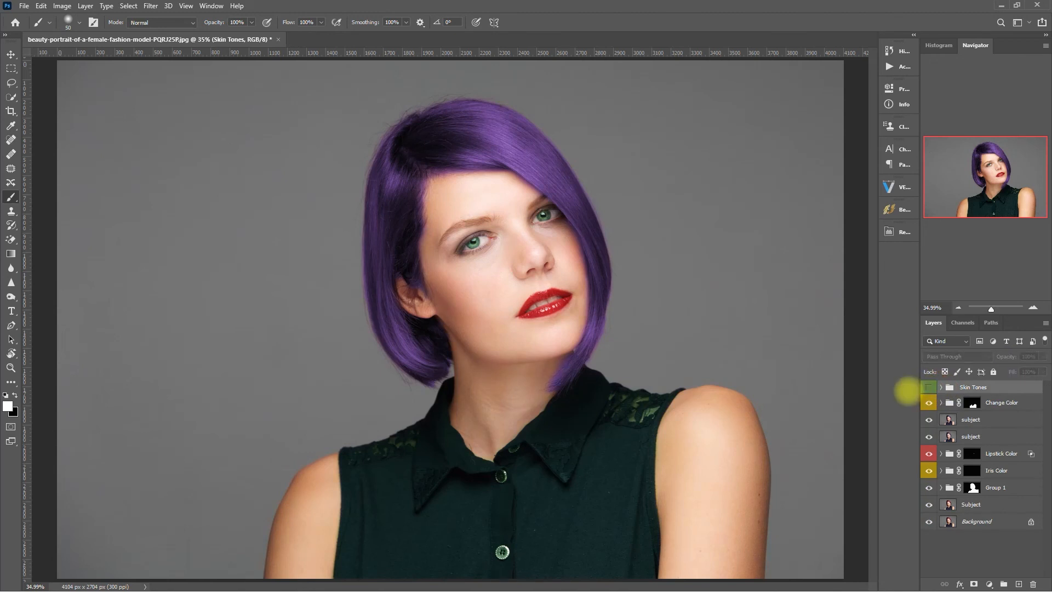
pyautogui.click(928, 387)
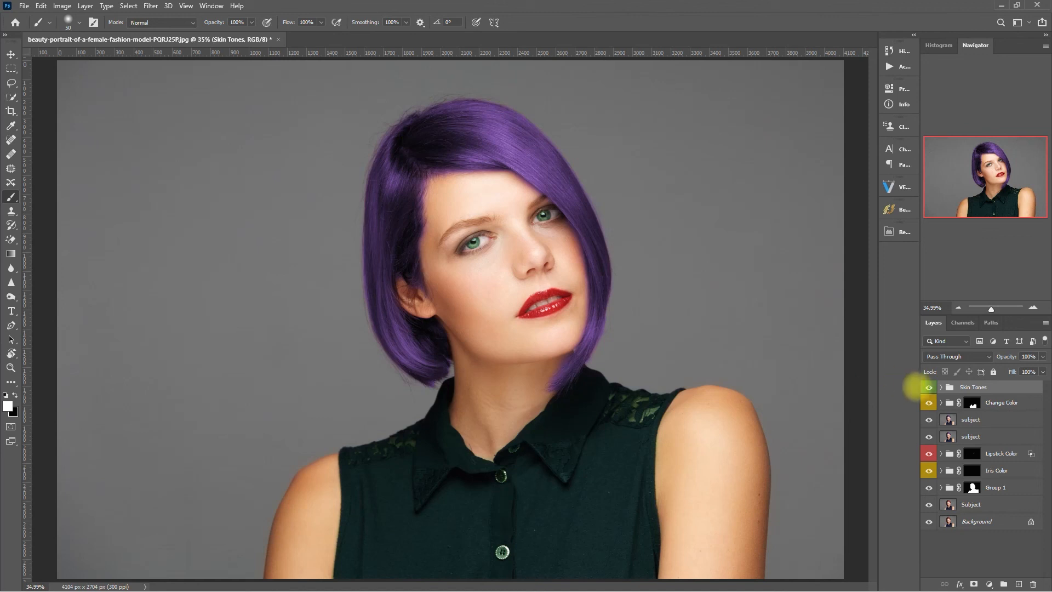
pyautogui.click(928, 387)
pyautogui.click(928, 387)
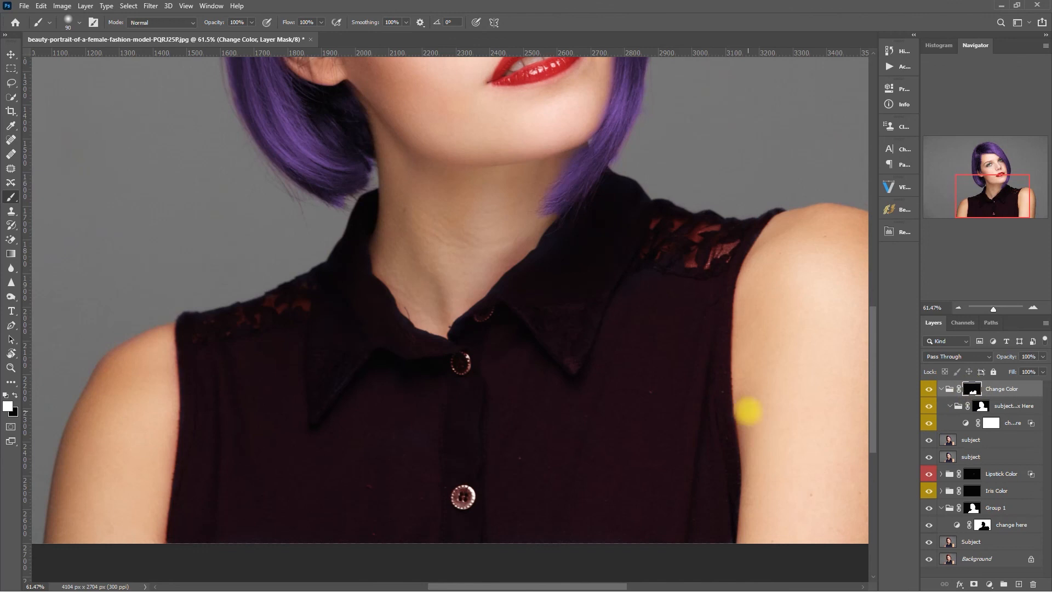
# Inspect the Change Color mask in greyscale, resize the brush and paint purple over the dress.
pyautogui.keyDown('alt'); pyautogui.click(972, 389); pyautogui.keyUp('alt')
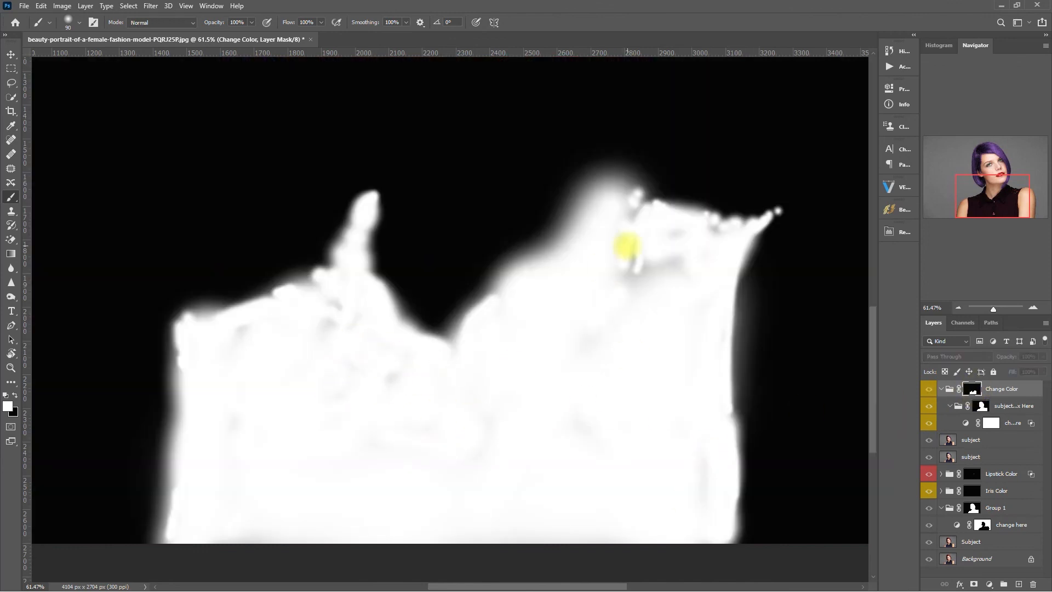
pyautogui.press('[')
pyautogui.press('[')
pyautogui.press('[')
pyautogui.press('[')
pyautogui.press('[')
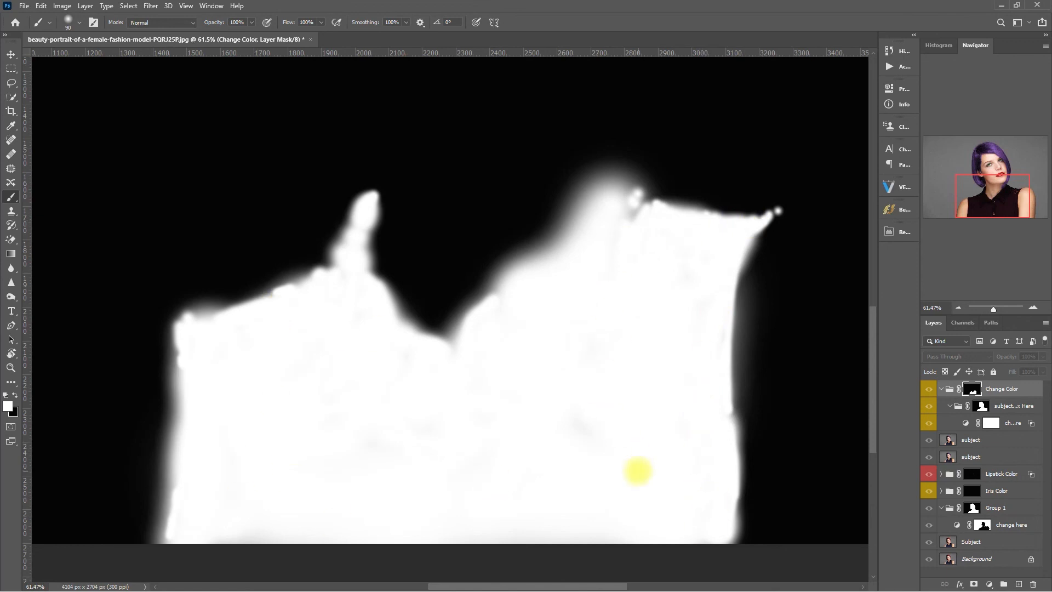
pyautogui.keyDown('alt'); pyautogui.click(972, 389); pyautogui.keyUp('alt')
pyautogui.press(']')
pyautogui.press(']')
pyautogui.press(']')
pyautogui.press(']')
pyautogui.press(']')
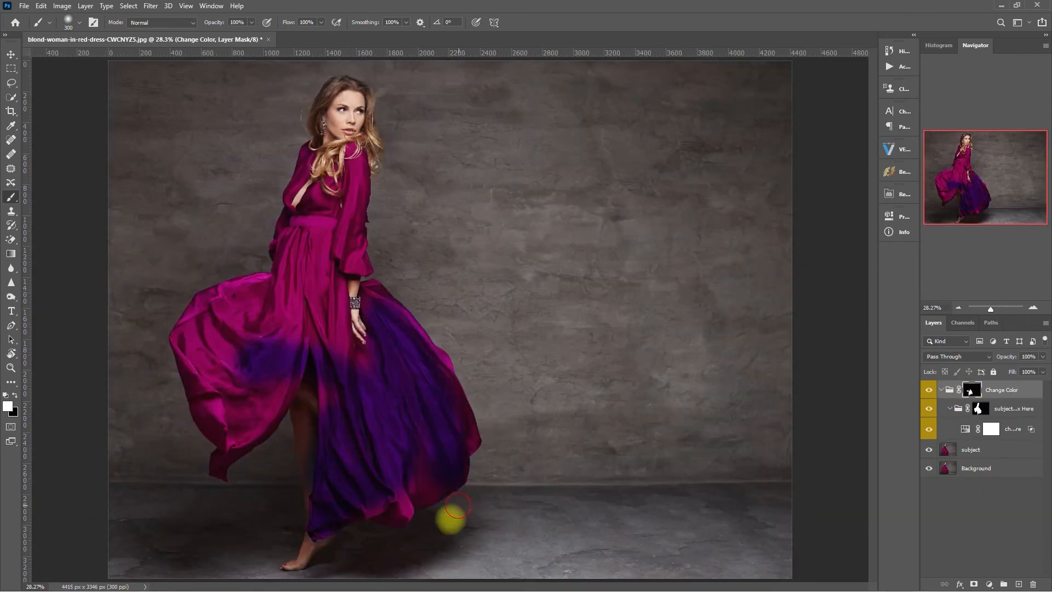
pyautogui.moveTo(458, 506)
pyautogui.mouseDown()
pyautogui.moveTo(386, 504)
pyautogui.moveTo(386, 304)
pyautogui.moveTo(245, 378)
pyautogui.moveTo(175, 354)
pyautogui.moveTo(269, 388)
pyautogui.moveTo(209, 447)
pyautogui.moveTo(315, 363)
pyautogui.moveTo(423, 518)
pyautogui.moveTo(391, 319)
pyautogui.moveTo(375, 312)
pyautogui.moveTo(402, 524)
pyautogui.moveTo(209, 324)
pyautogui.moveTo(265, 276)
pyautogui.moveTo(255, 332)
pyautogui.moveTo(227, 294)
pyautogui.moveTo(301, 308)
pyautogui.moveTo(326, 275)
pyautogui.moveTo(291, 236)
pyautogui.moveTo(346, 171)
pyautogui.moveTo(356, 259)
pyautogui.moveTo(278, 186)
pyautogui.moveTo(328, 165)
pyautogui.mouseUp()
# Extend the purple toward the waist, then apply a coupon code reducing the Retouch Pro Panel total to €18,96.
pyautogui.moveTo(328, 164); pyautogui.dragTo(318, 266)
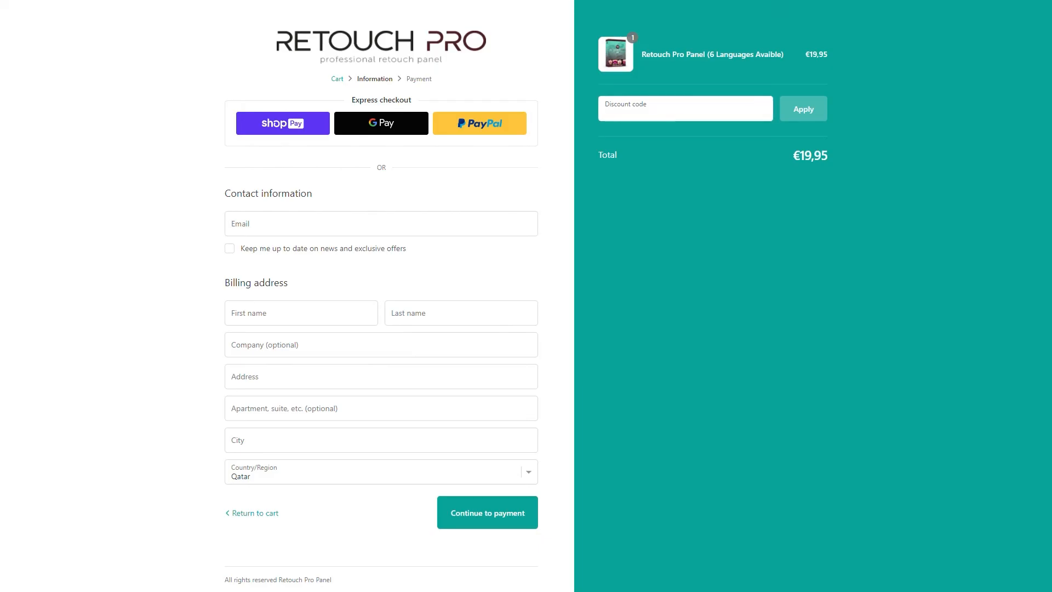
pyautogui.click(685, 108)
pyautogui.write('OMARRASECORTIZ')
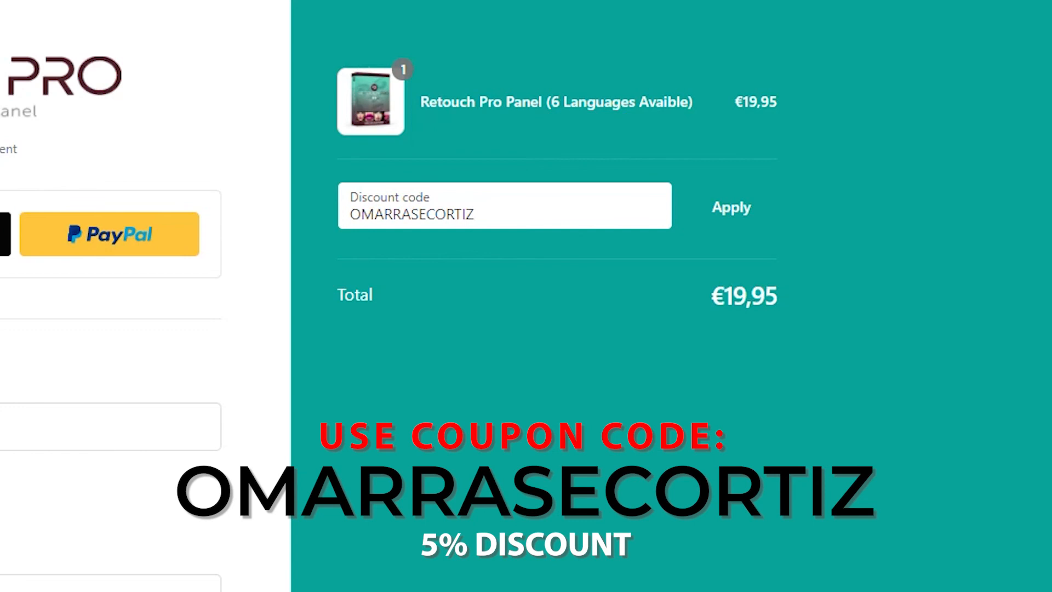
pyautogui.press('Return')
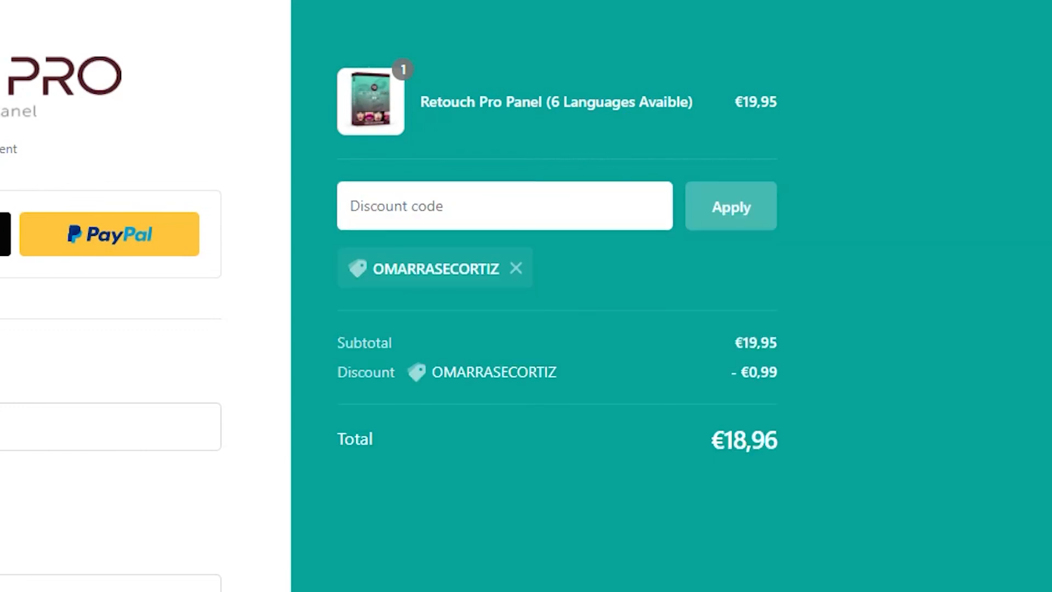